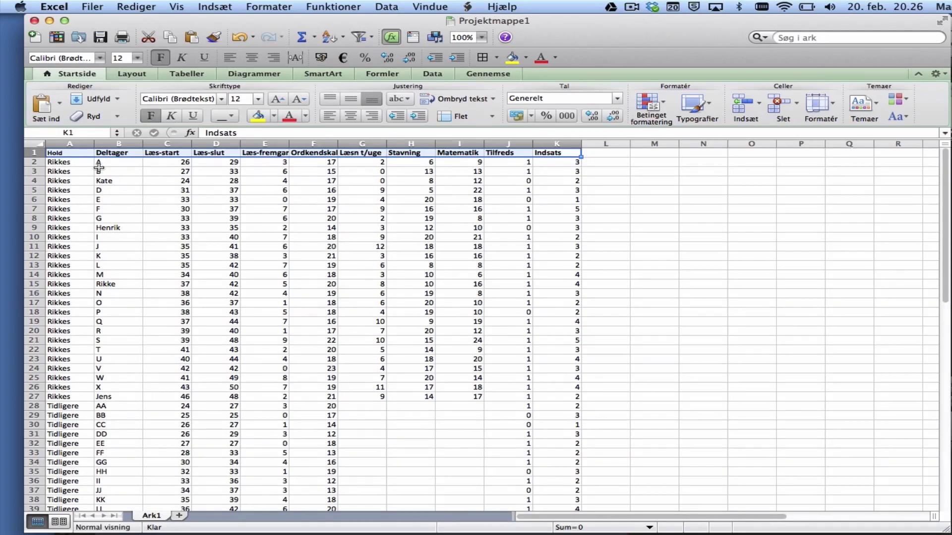
# Copy the whole data table A1:K53 on Ark1 and paste it at A1 of a new sheet.
pyautogui.moveTo(70, 153); pyautogui.dragTo(551, 381)
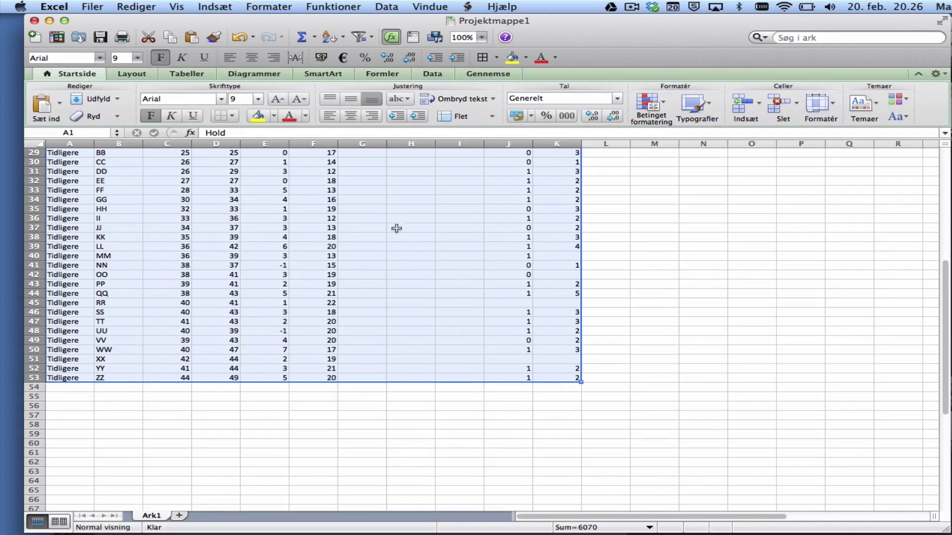
pyautogui.click(136, 6)
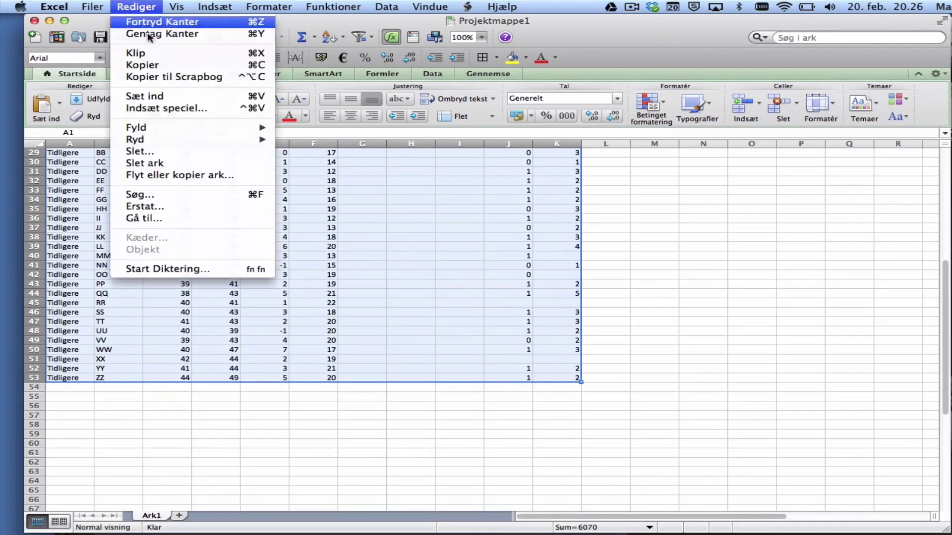
pyautogui.click(160, 64)
pyautogui.scroll(10, 213, 450)
pyautogui.click(178, 516)
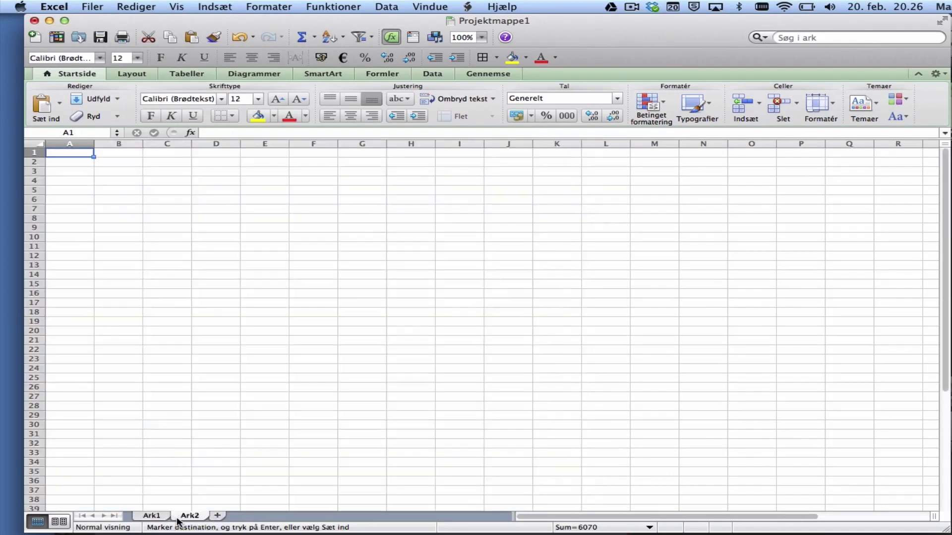
pyautogui.click(136, 7)
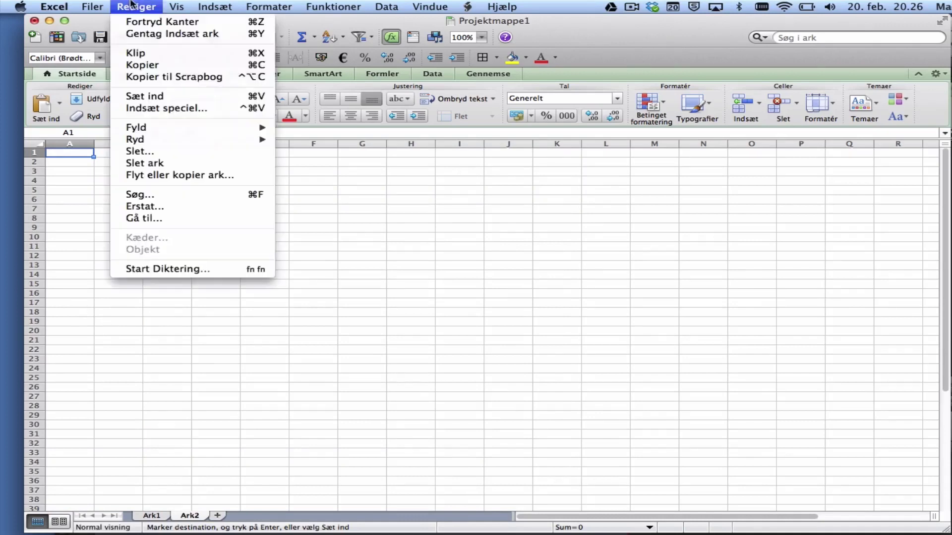
pyautogui.click(172, 100)
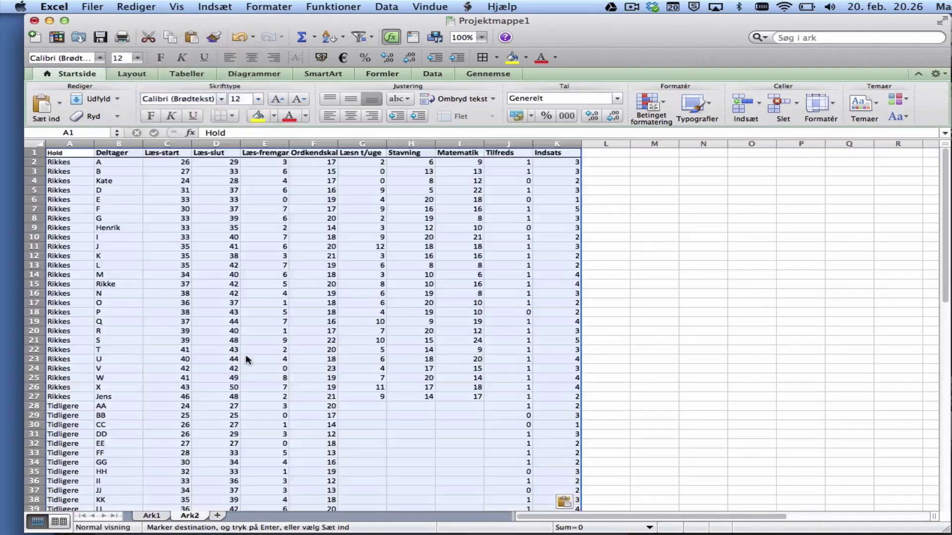
# Rename sheet Ark2 as Kopi and return to Ark1 with the table deselected.
pyautogui.click(153, 516)
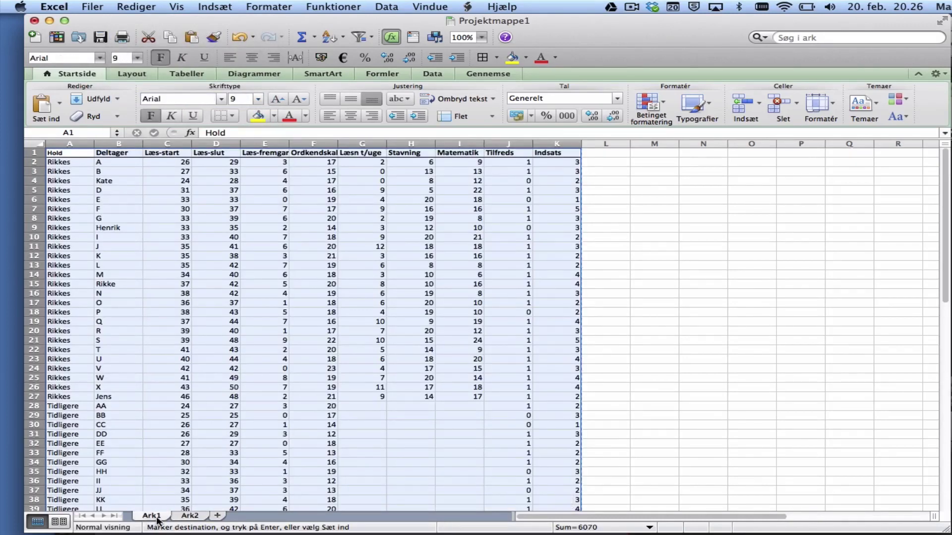
pyautogui.click(198, 518)
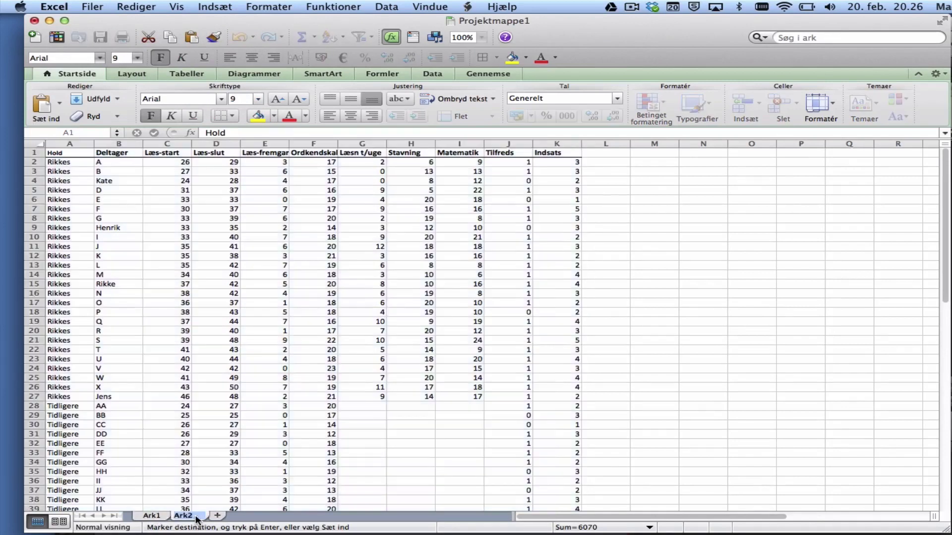
pyautogui.write('Kopi')
pyautogui.click(158, 518)
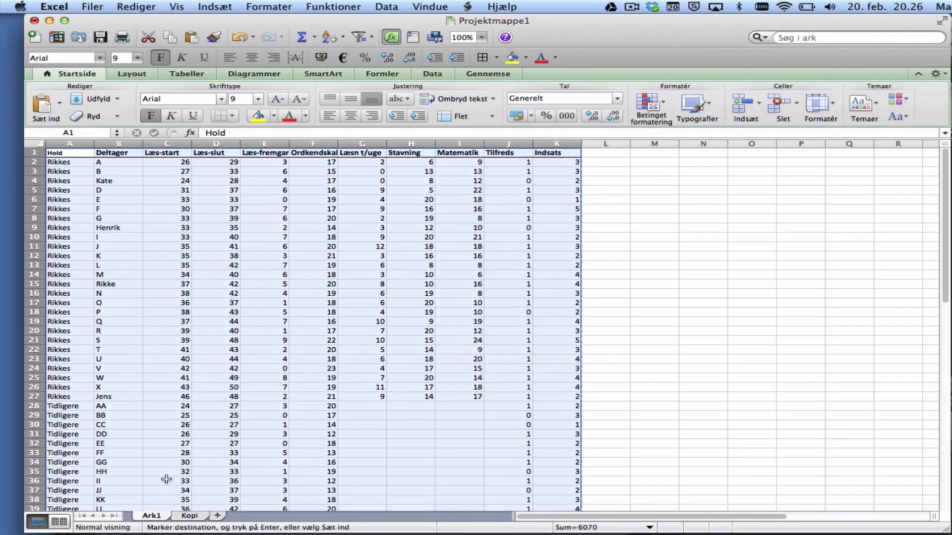
pyautogui.click(599, 208)
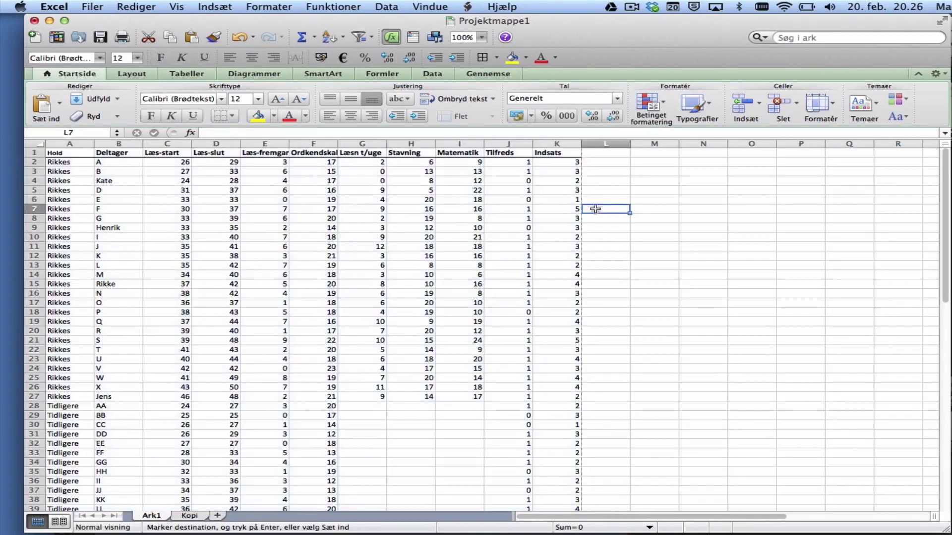
# Select the whole table A1:K53 on Ark1 and set up a sort by the Matematik column.
pyautogui.moveTo(57, 151); pyautogui.dragTo(561, 439)
pyautogui.press('super+c')
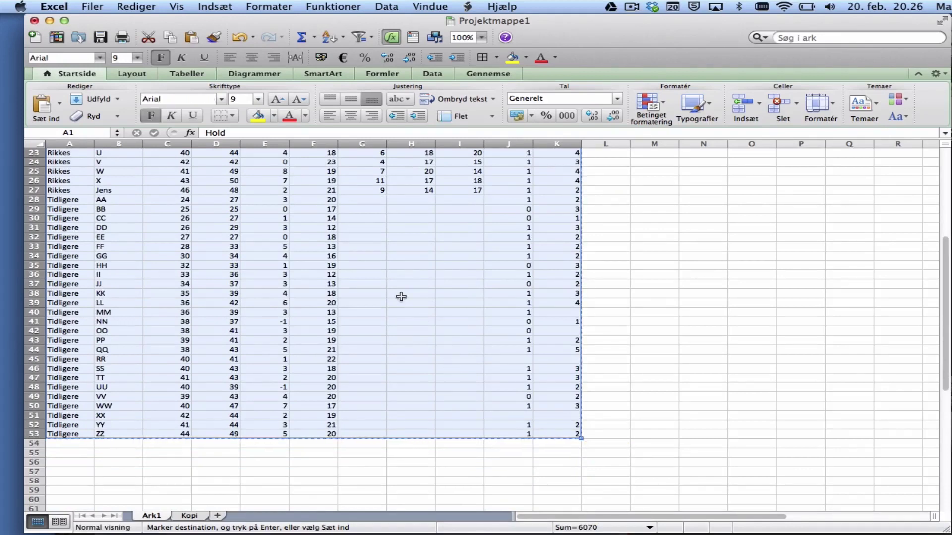
pyautogui.scroll(7, 401, 296)
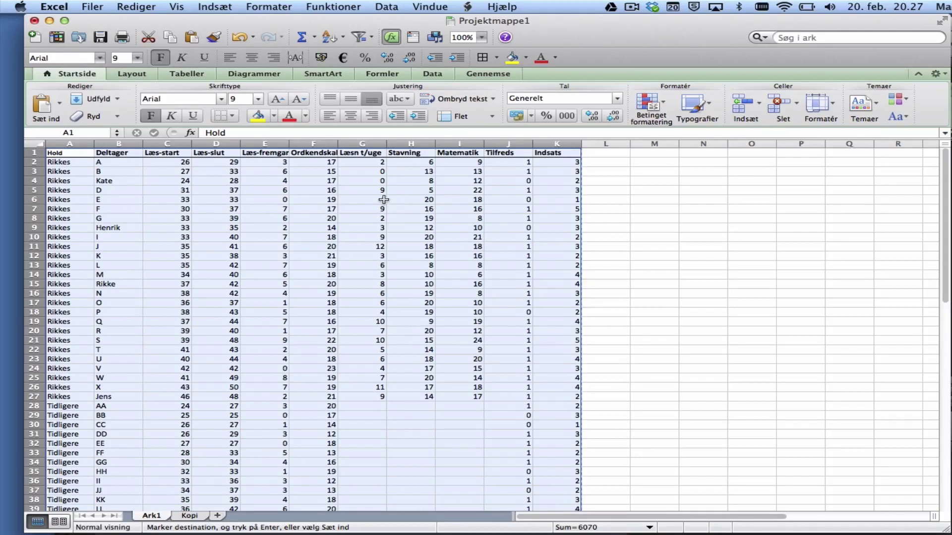
pyautogui.click(385, 6)
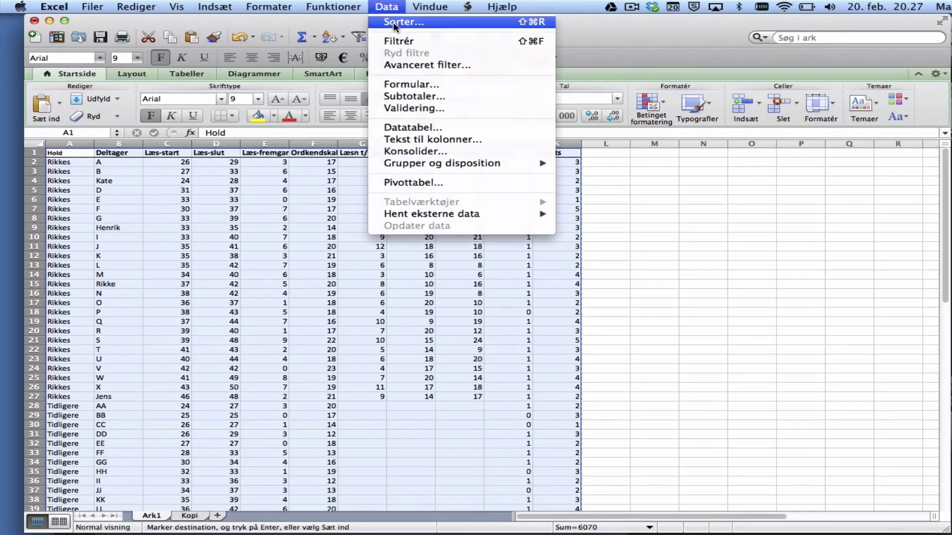
pyautogui.click(396, 25)
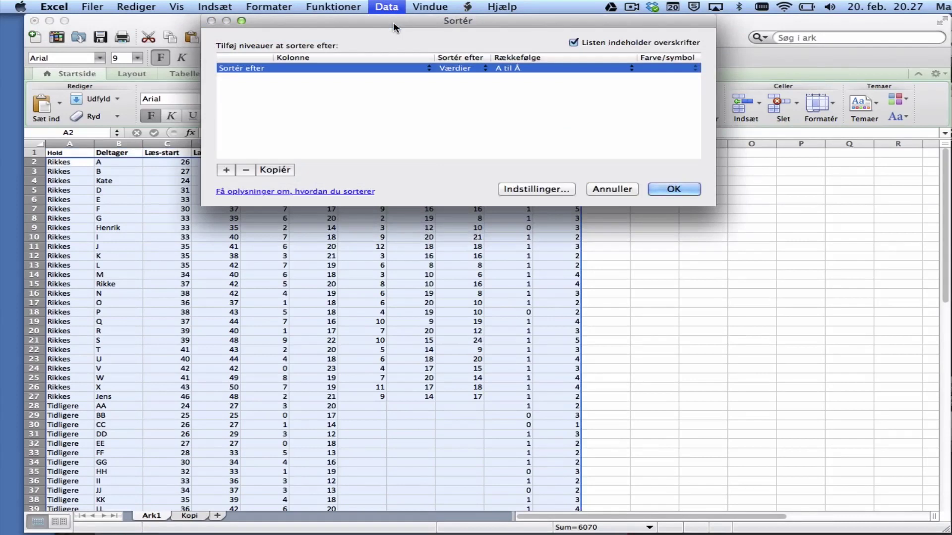
pyautogui.moveTo(352, 23); pyautogui.dragTo(591, 66)
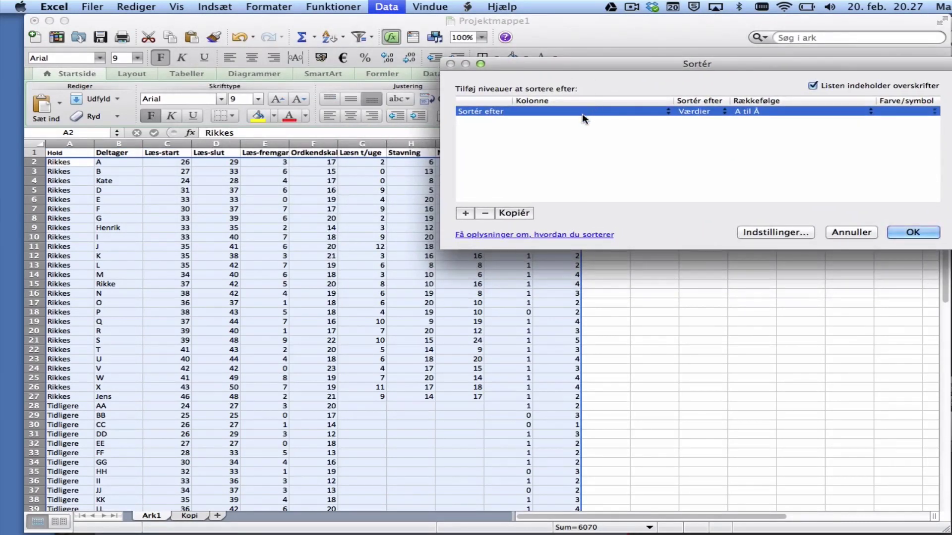
pyautogui.click(552, 113)
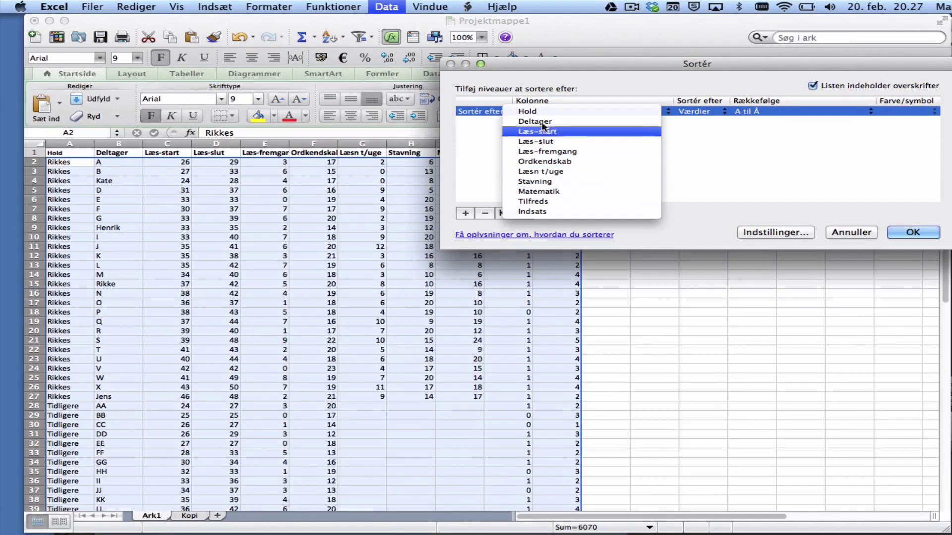
pyautogui.click(546, 192)
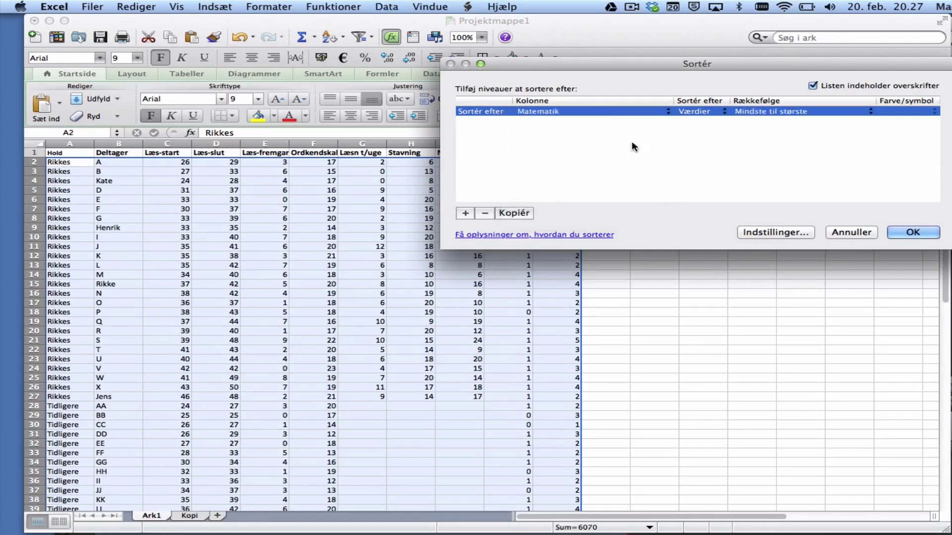
# Switch the header-row option off and on again, and apply the Matematik sort from smallest to largest.
pyautogui.moveTo(602, 62); pyautogui.dragTo(302, 188)
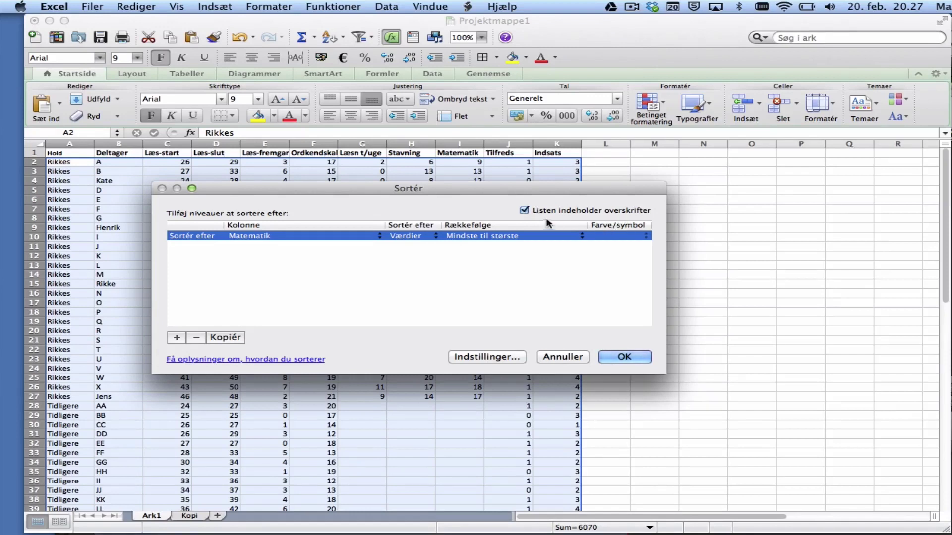
pyautogui.click(525, 210)
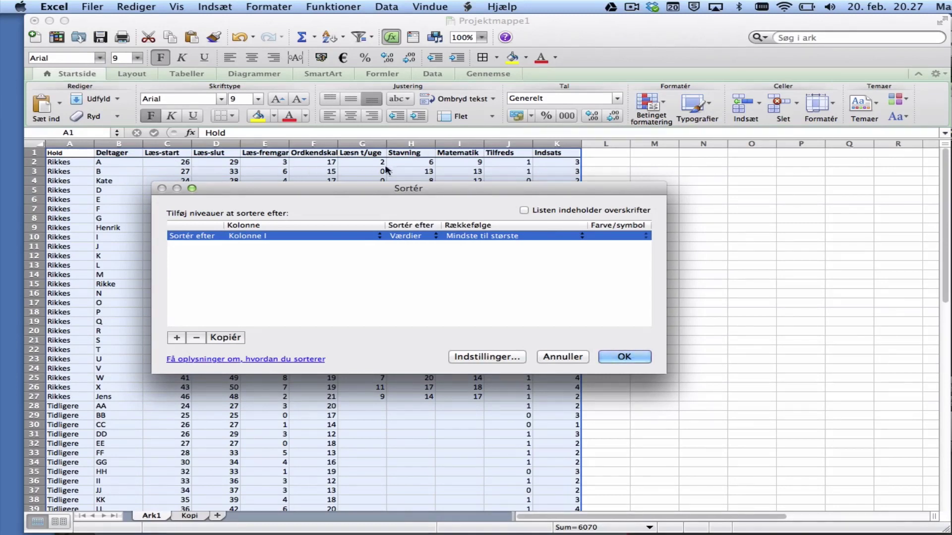
pyautogui.click(524, 209)
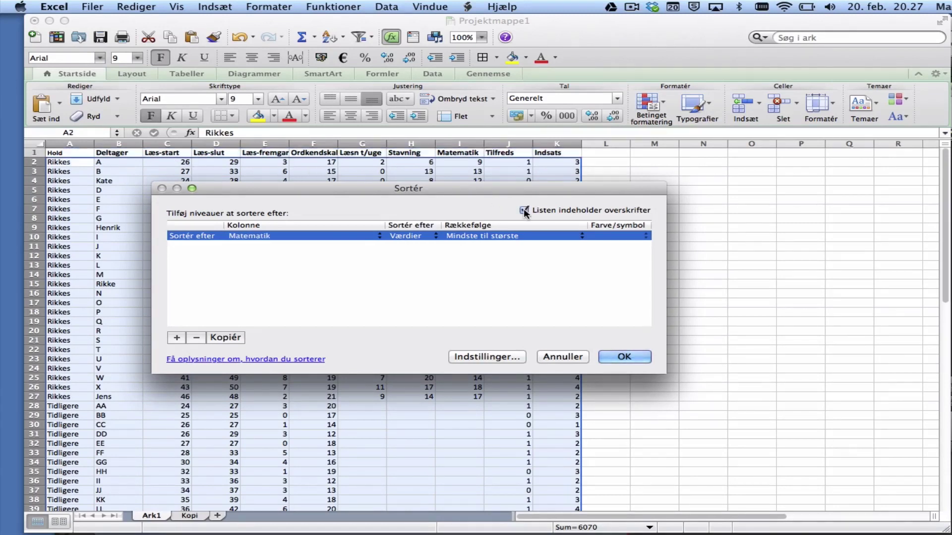
pyautogui.moveTo(473, 190); pyautogui.dragTo(541, 180)
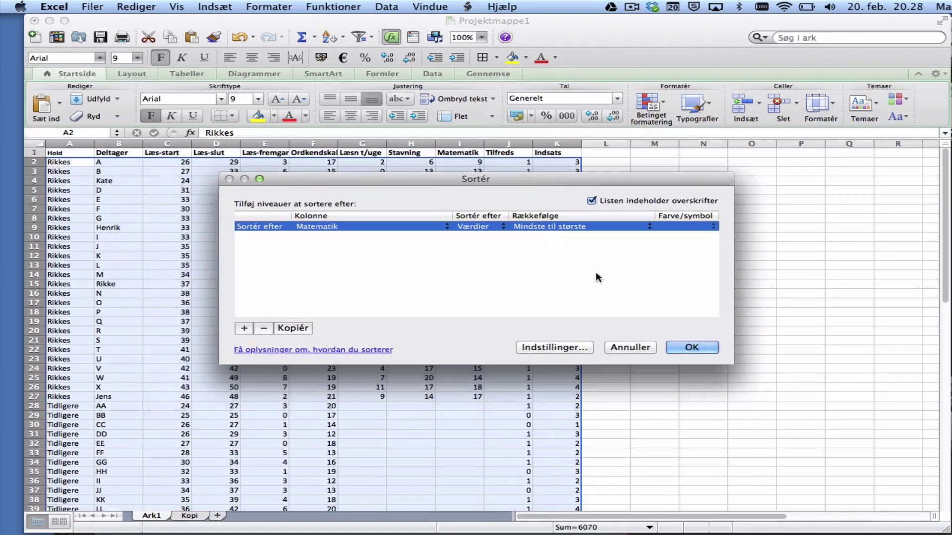
pyautogui.click(692, 349)
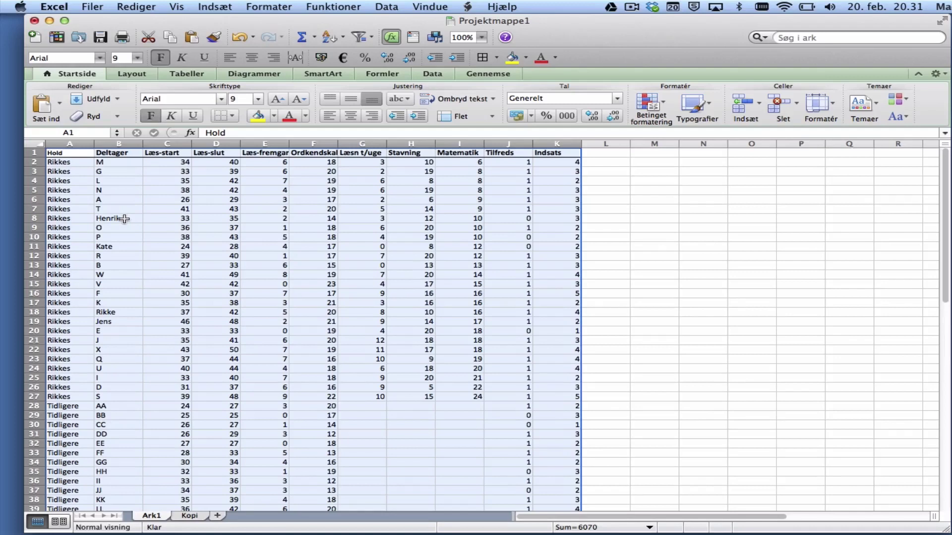
# Undo the sort by Matematik.
pyautogui.click(136, 6)
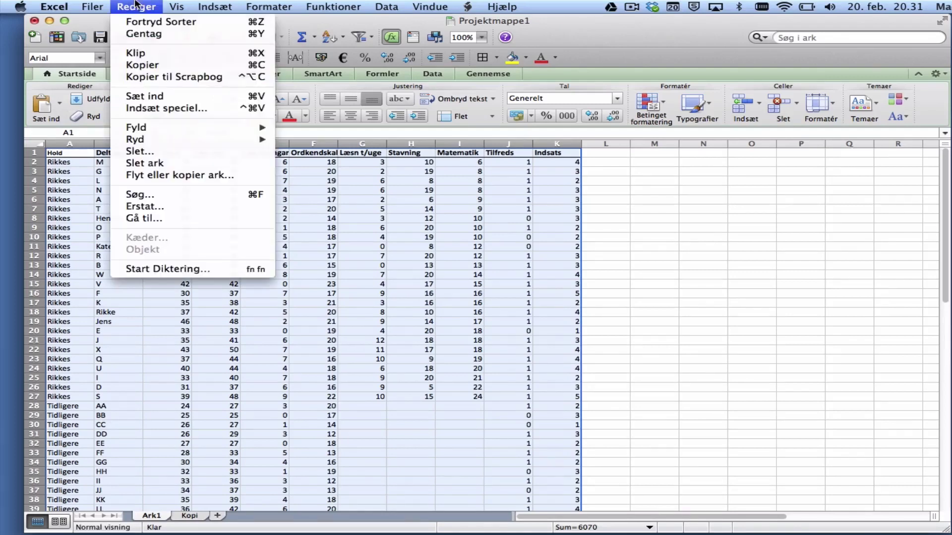
pyautogui.click(148, 23)
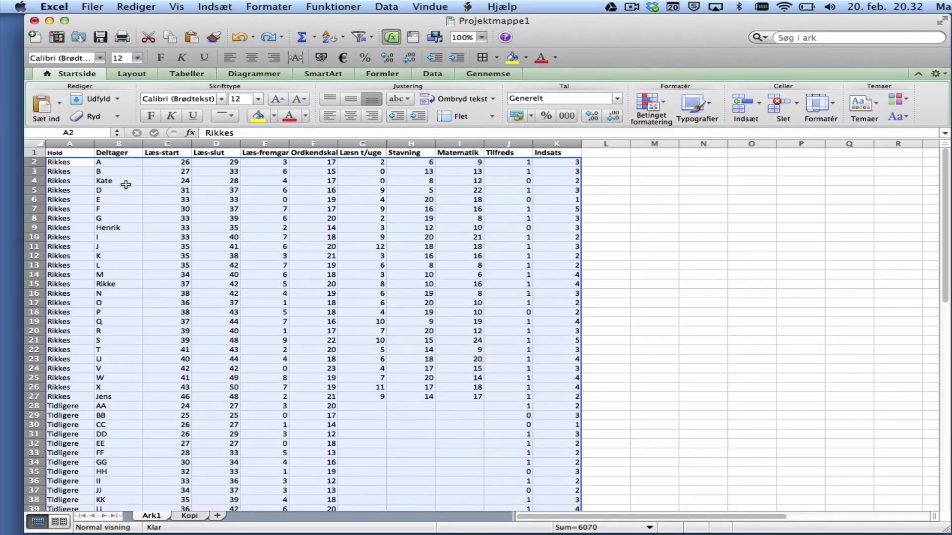
# Insert an empty column before the Hold column and give it the heading ID in A1.
pyautogui.click(70, 143)
pyautogui.rightClick(71, 144)
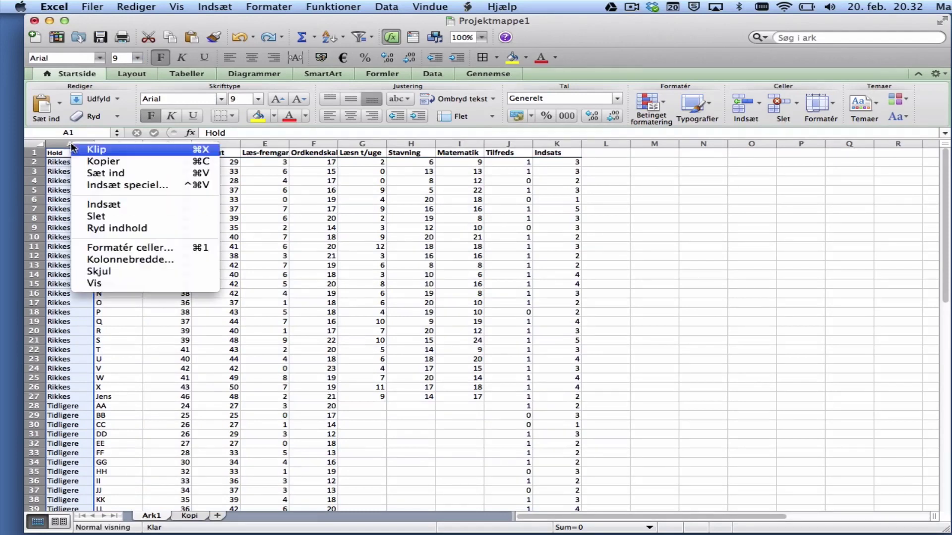
pyautogui.click(106, 204)
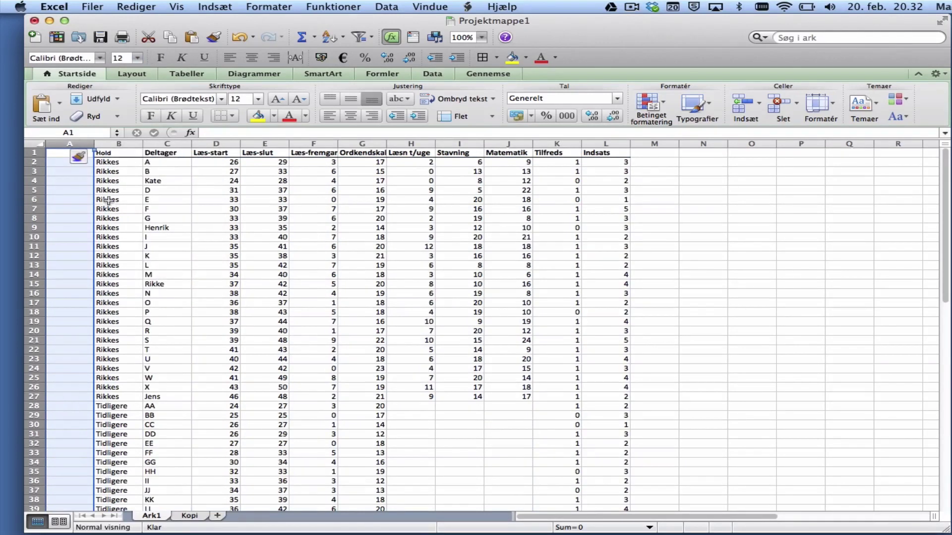
pyautogui.click(55, 153)
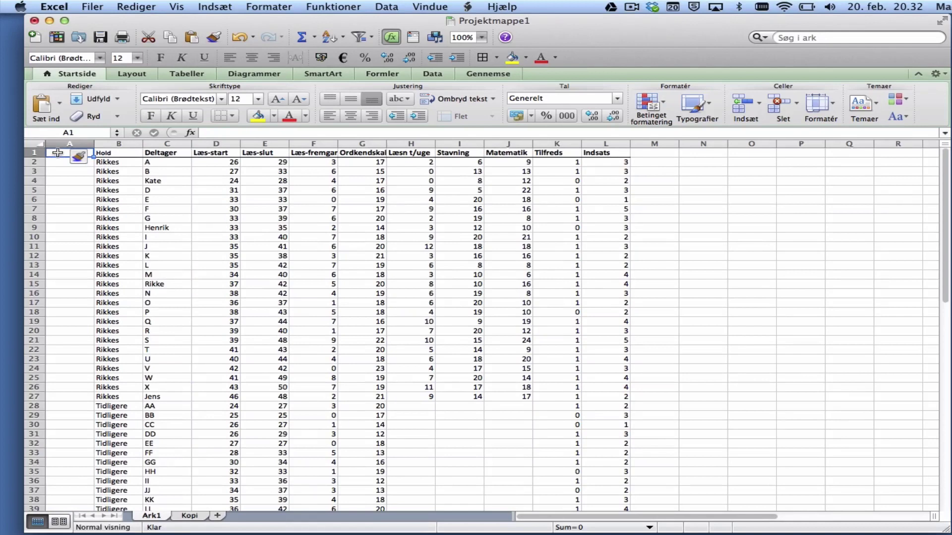
pyautogui.write('ID')
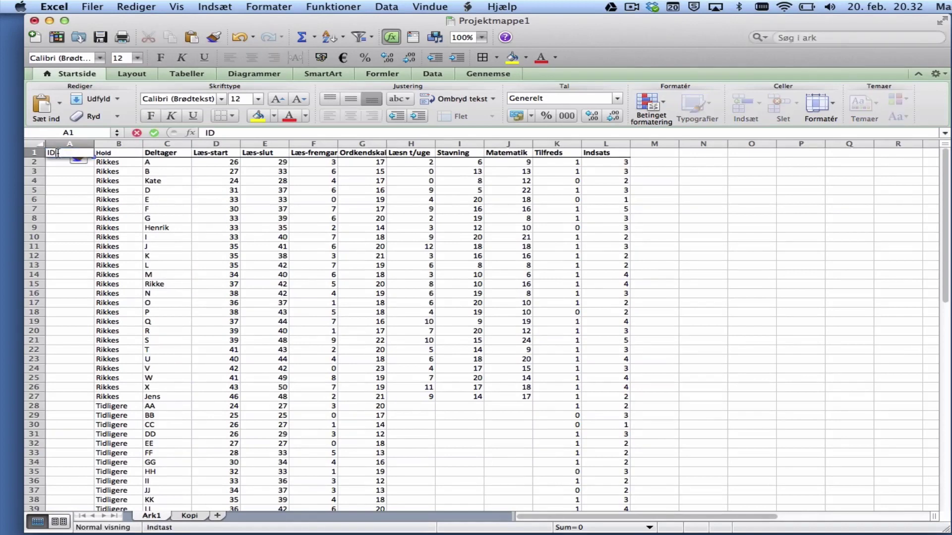
pyautogui.press('Return')
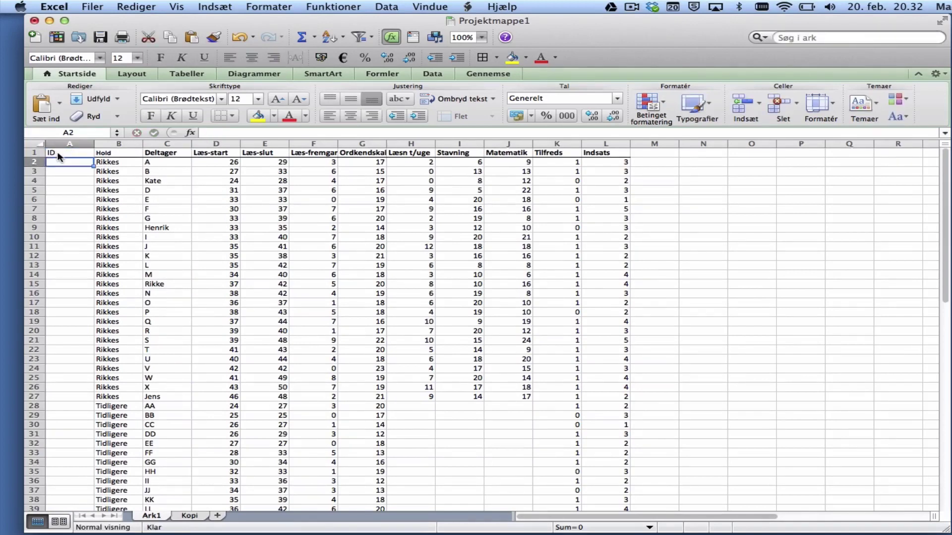
# Enter 1 and 2 in A2 and A3 and fill the series down to number every table row from 1 to 52.
pyautogui.write('1')
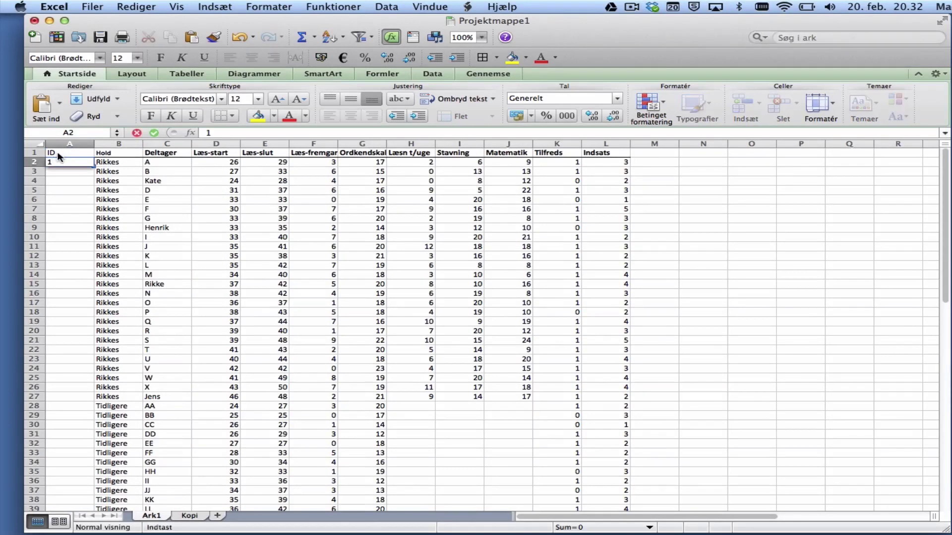
pyautogui.press('Return')
pyautogui.write('2')
pyautogui.press('Return')
pyautogui.click(58, 160)
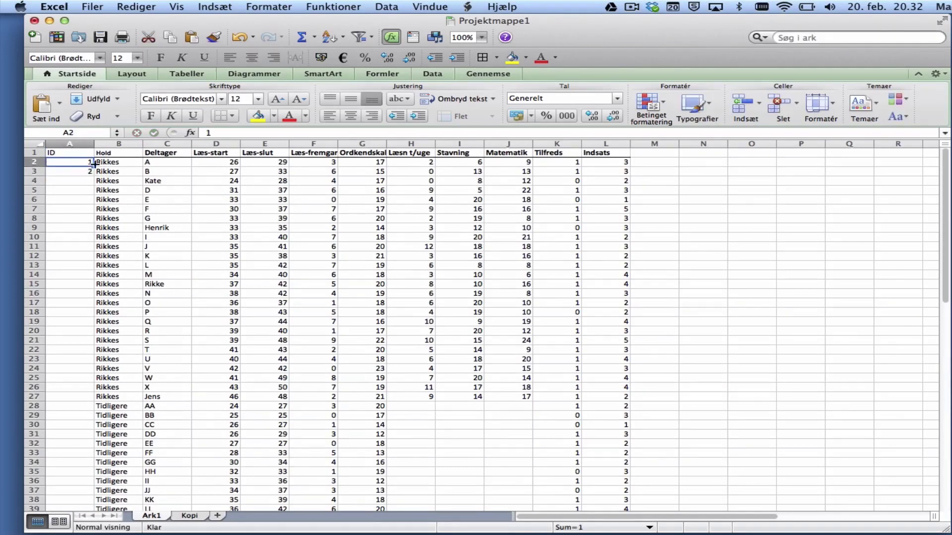
pyautogui.click(73, 174)
pyautogui.moveTo(73, 174); pyautogui.dragTo(72, 463)
pyautogui.moveTo(72, 465); pyautogui.dragTo(72, 464)
pyautogui.scroll(6, 162, 349)
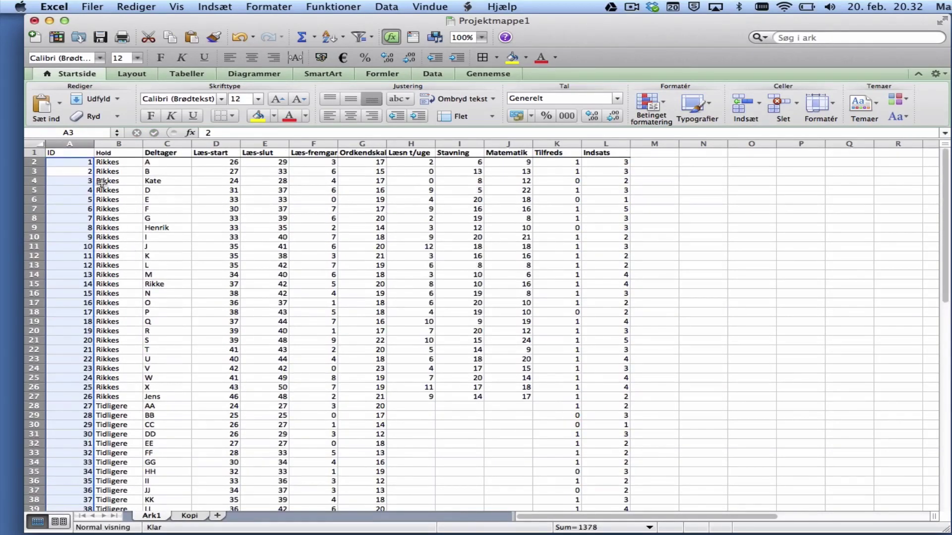
# Select the whole table A1:L53 including the ID column and sort it by Matematik from smallest to largest.
pyautogui.click(71, 161)
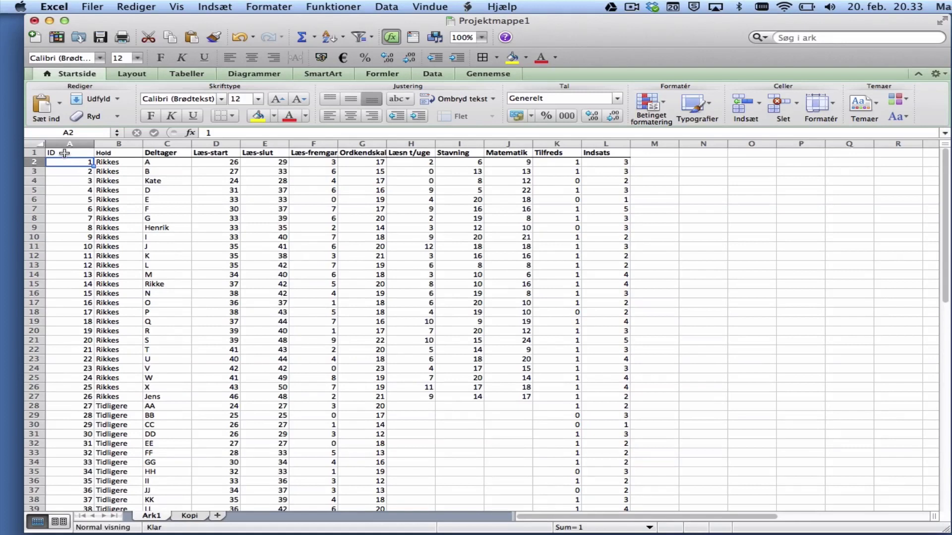
pyautogui.moveTo(65, 153); pyautogui.dragTo(600, 435)
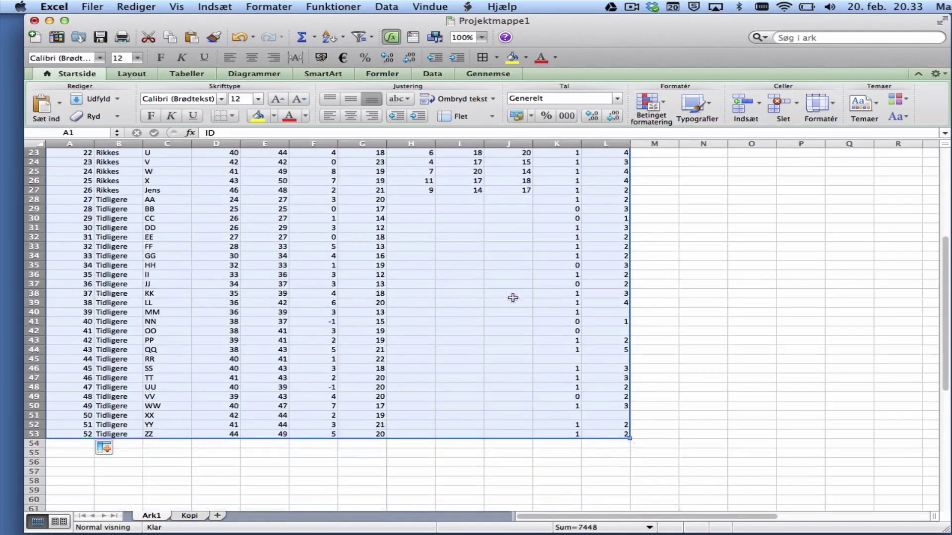
pyautogui.scroll(10, 510, 297)
pyautogui.click(388, 6)
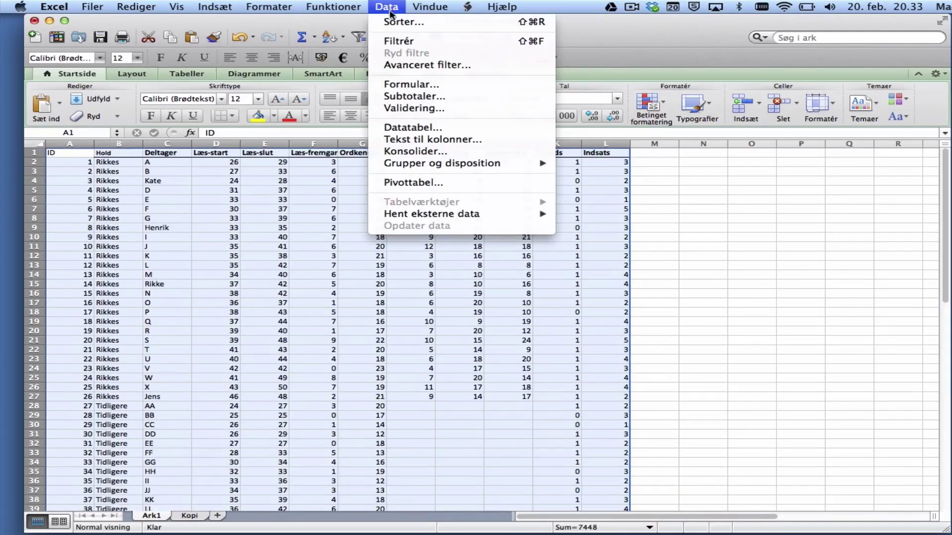
pyautogui.click(396, 19)
pyautogui.click(323, 68)
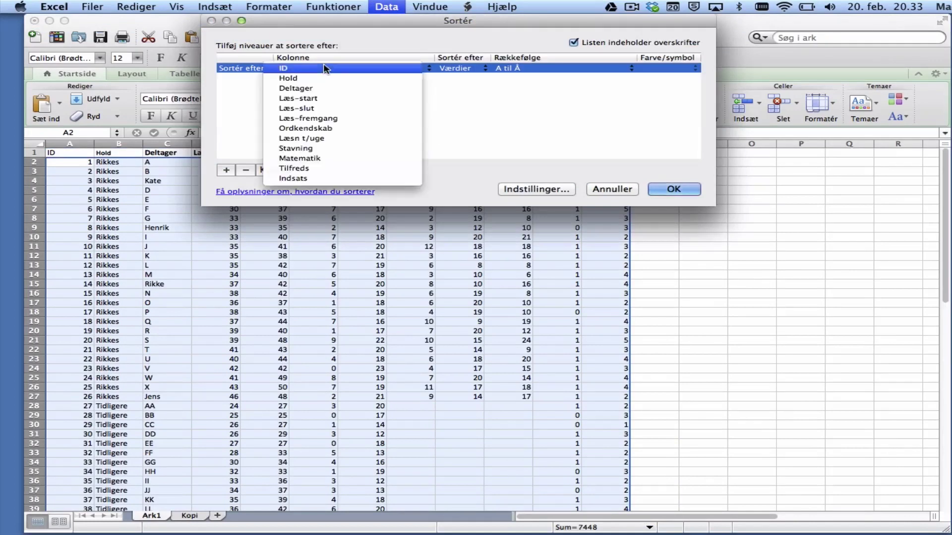
pyautogui.click(331, 158)
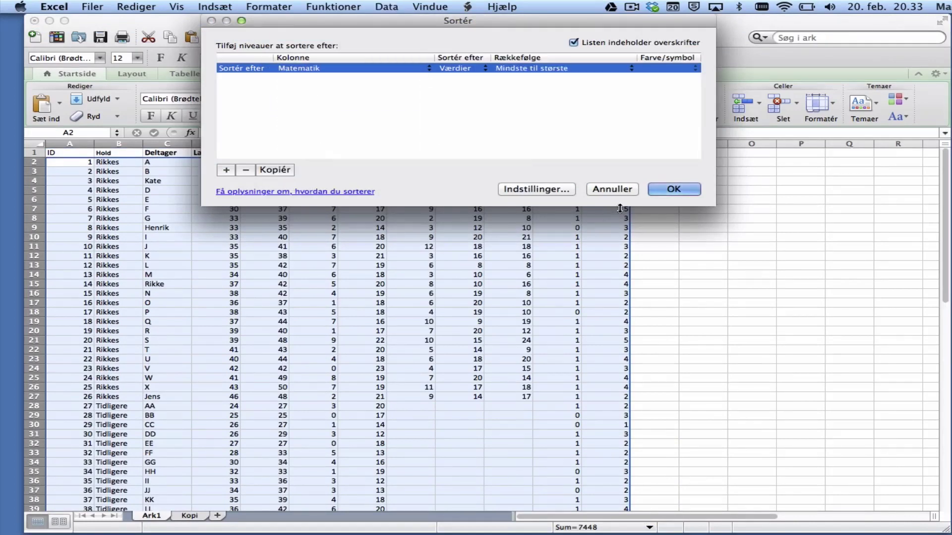
pyautogui.click(673, 189)
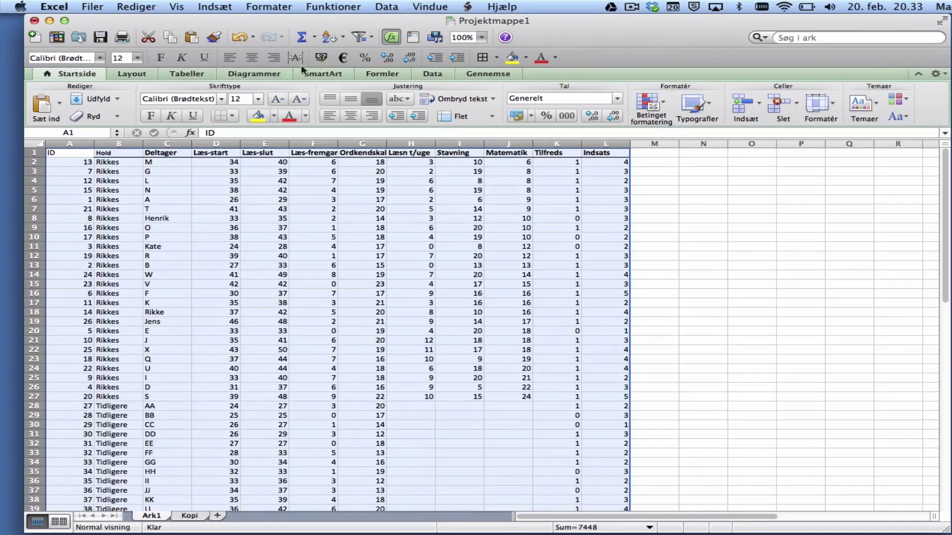
# Restore the original row order by sorting the table by ID from smallest to largest.
pyautogui.click(383, 6)
pyautogui.click(396, 24)
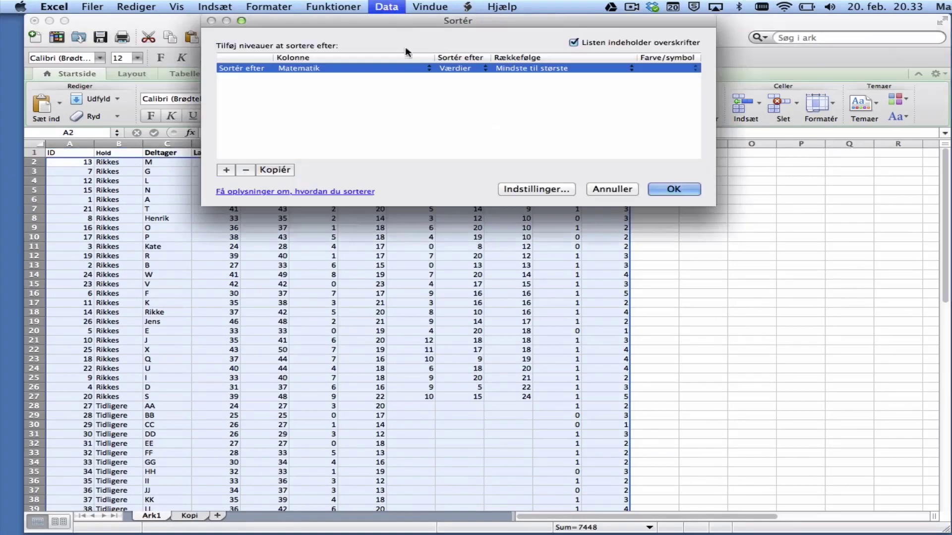
pyautogui.click(336, 67)
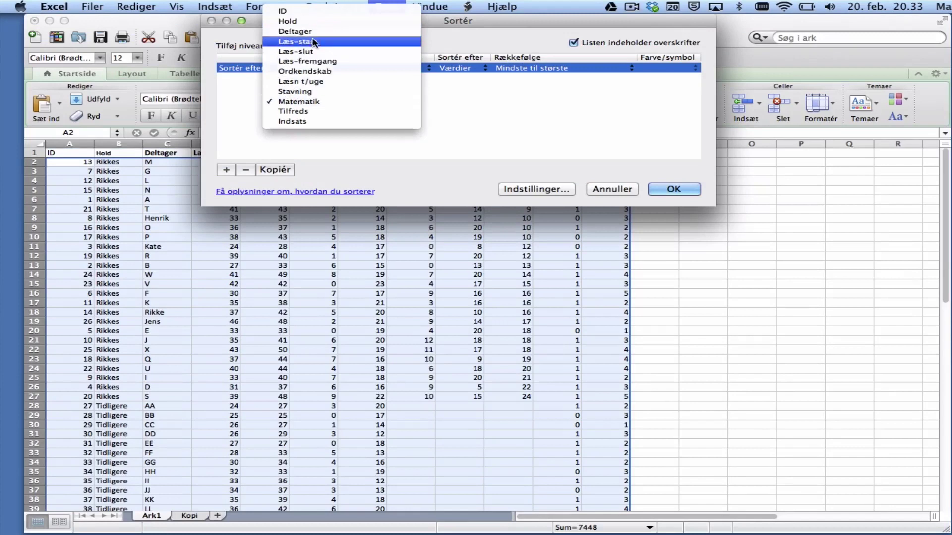
pyautogui.click(297, 11)
pyautogui.click(673, 189)
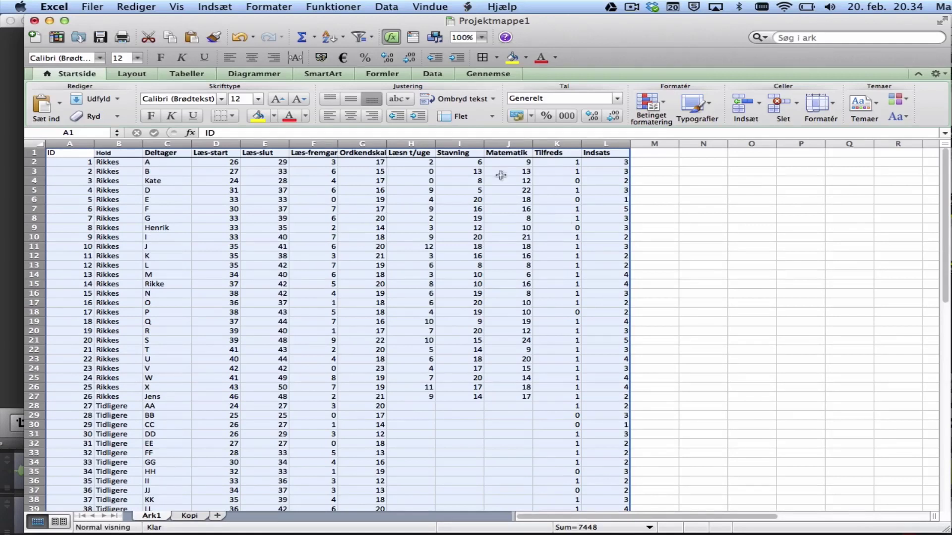
# Sort the table by the Tilfreds column from smallest to largest.
pyautogui.click(387, 7)
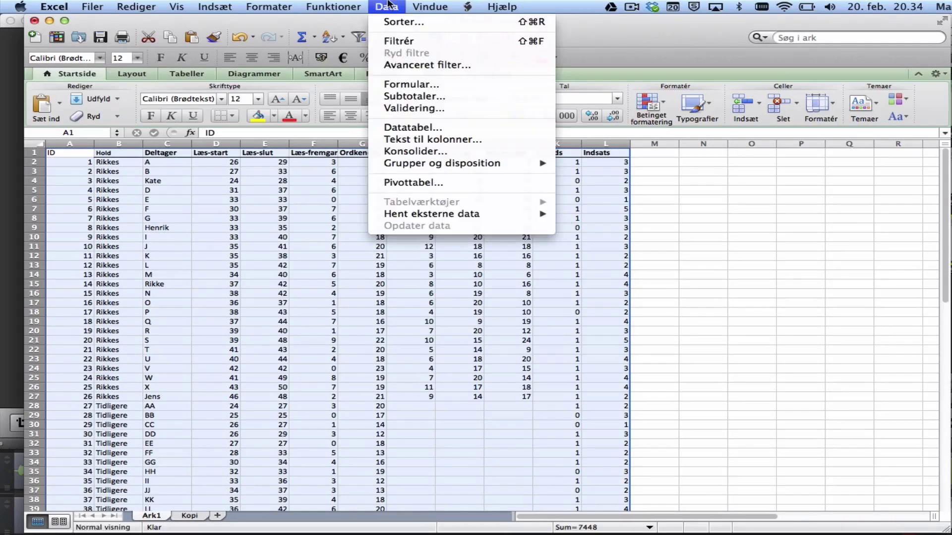
pyautogui.click(404, 22)
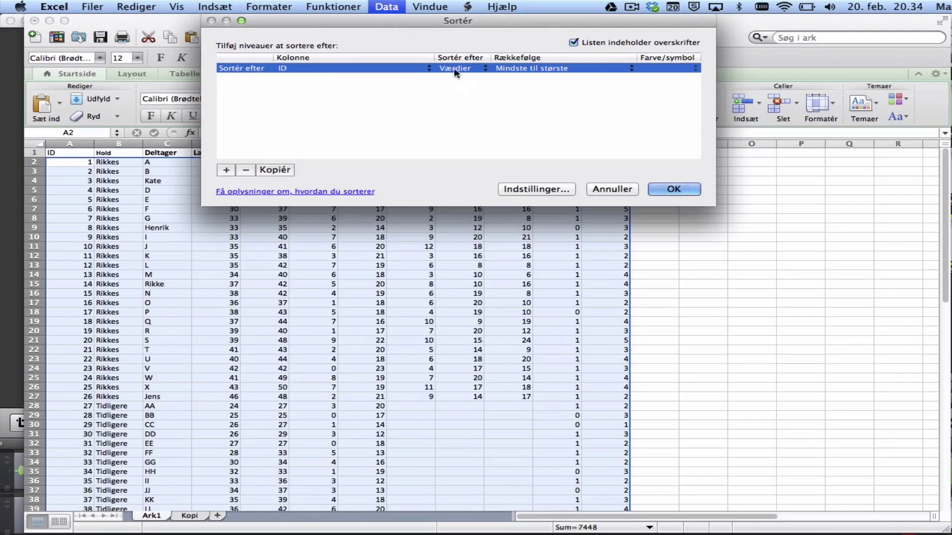
pyautogui.click(340, 68)
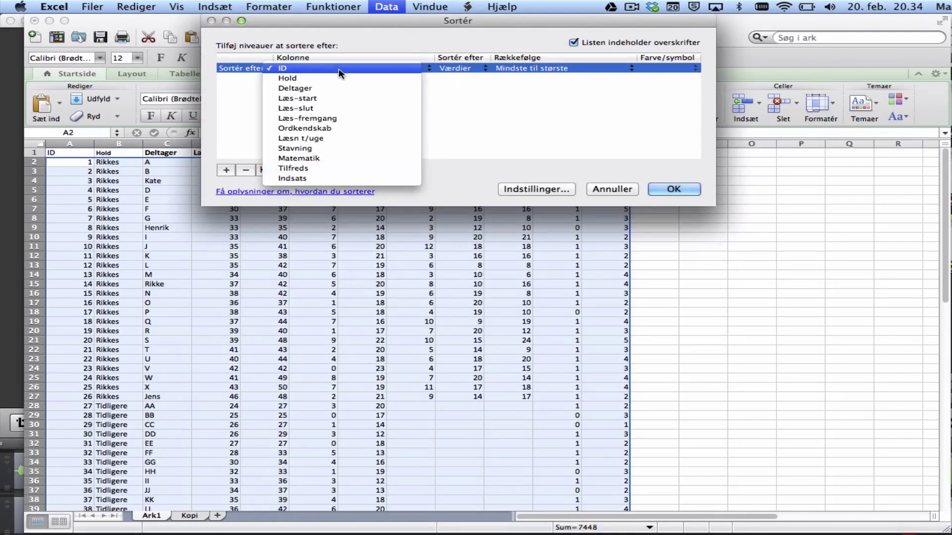
pyautogui.click(411, 169)
pyautogui.click(674, 189)
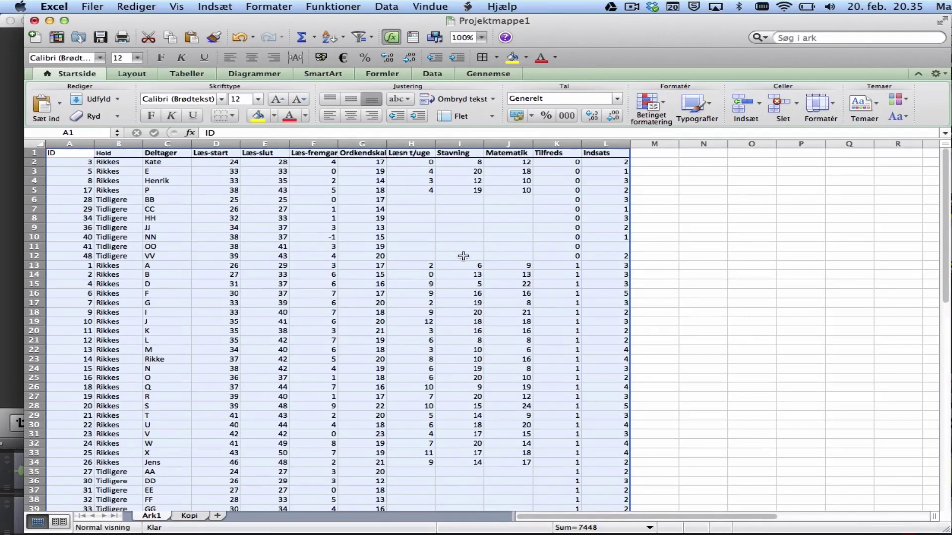
# Sort the table by ID again, smallest to largest, to bring the rows back to their original order.
pyautogui.click(383, 8)
pyautogui.click(395, 24)
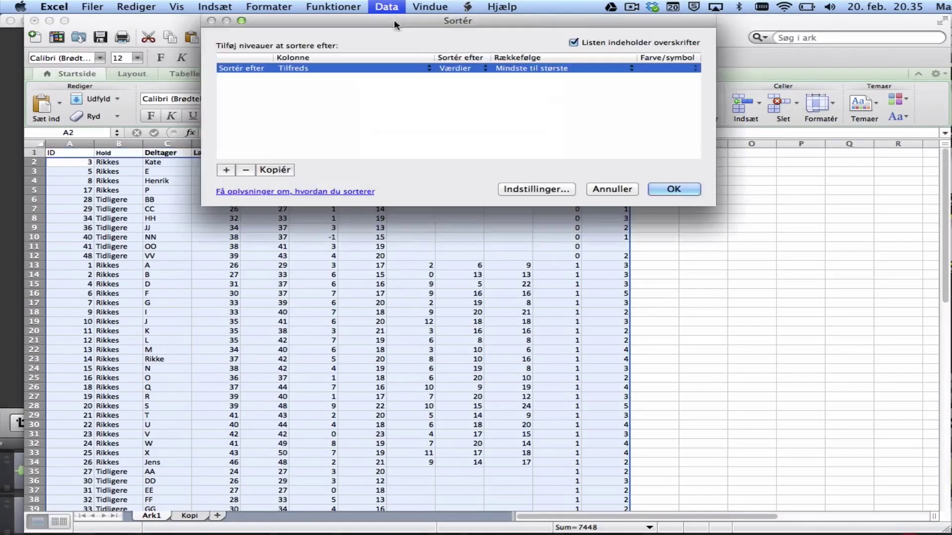
pyautogui.click(317, 68)
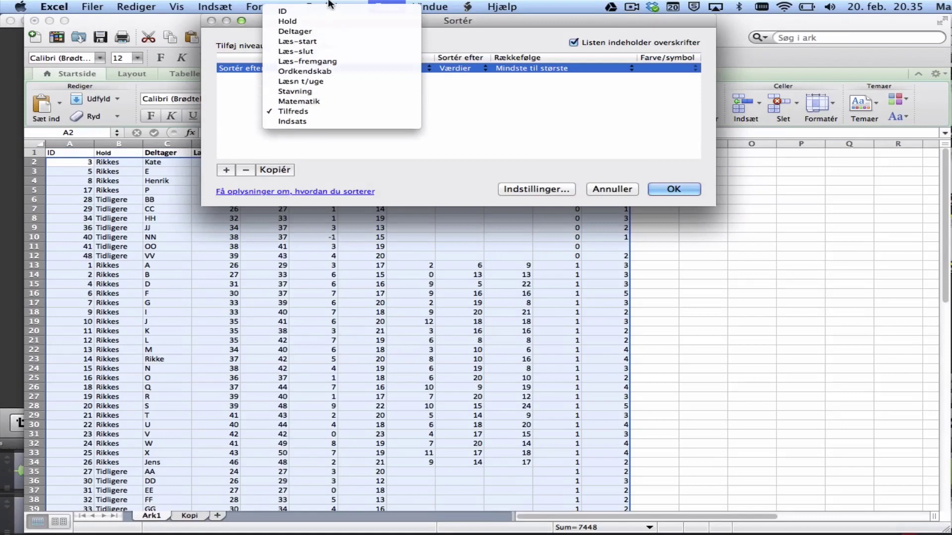
pyautogui.click(324, 12)
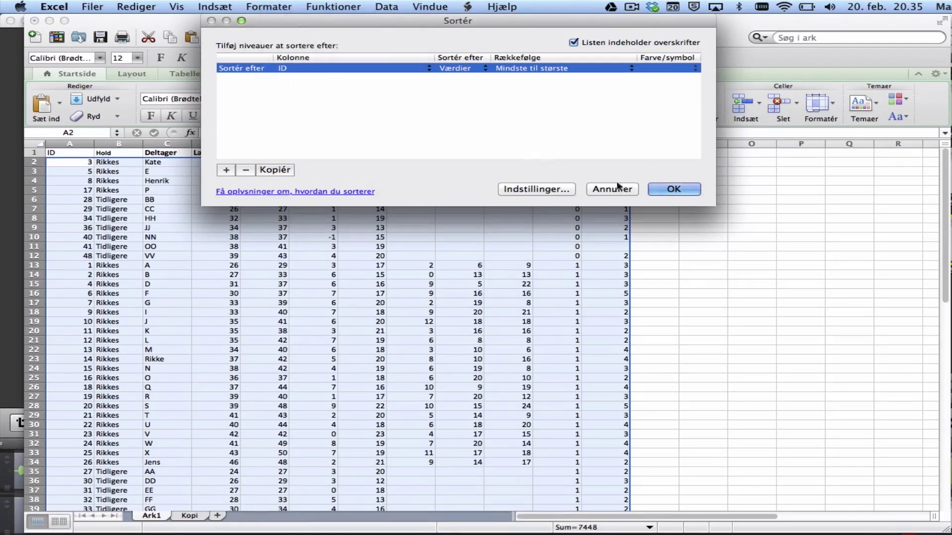
pyautogui.press('Return')
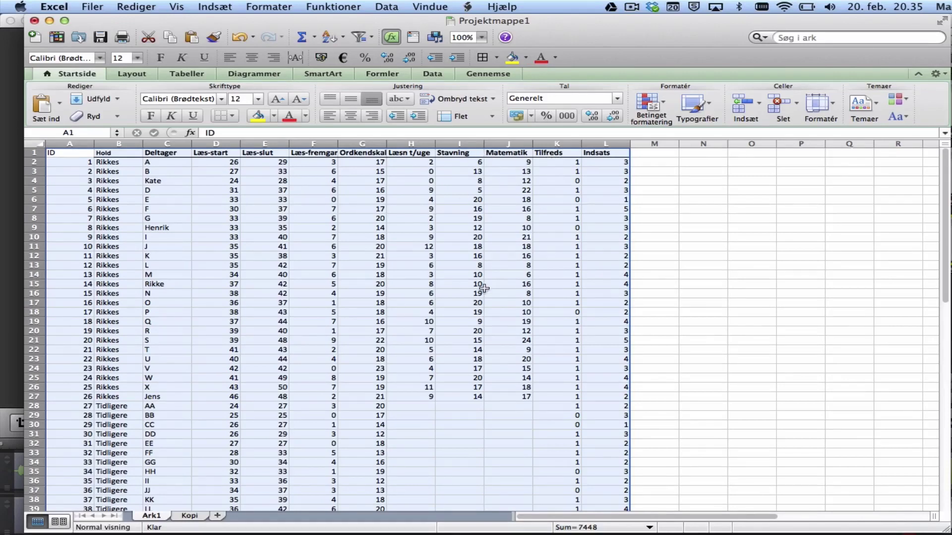
# Reselect the table A1:L53 with its header row and turn on filtering for all columns.
pyautogui.click(374, 256)
pyautogui.moveTo(69, 154); pyautogui.dragTo(621, 425)
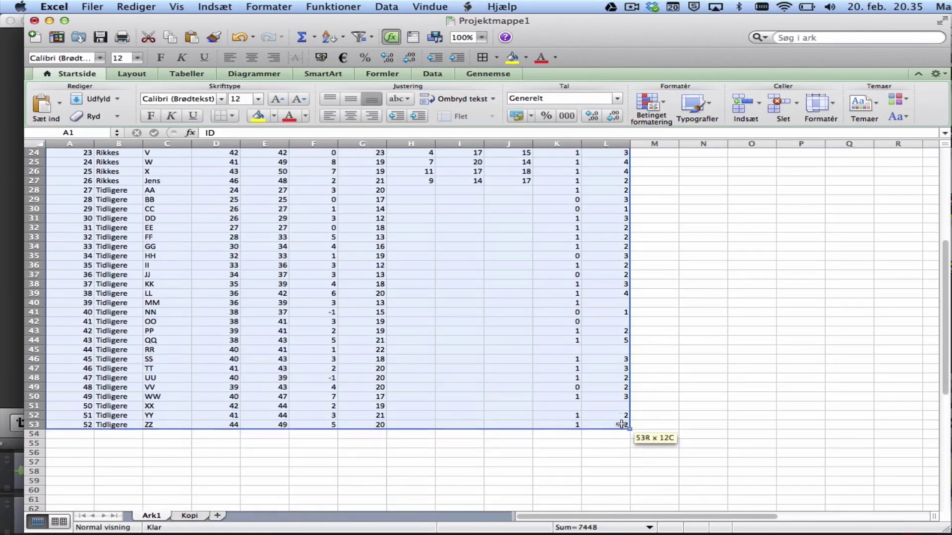
pyautogui.scroll(5, 518, 296)
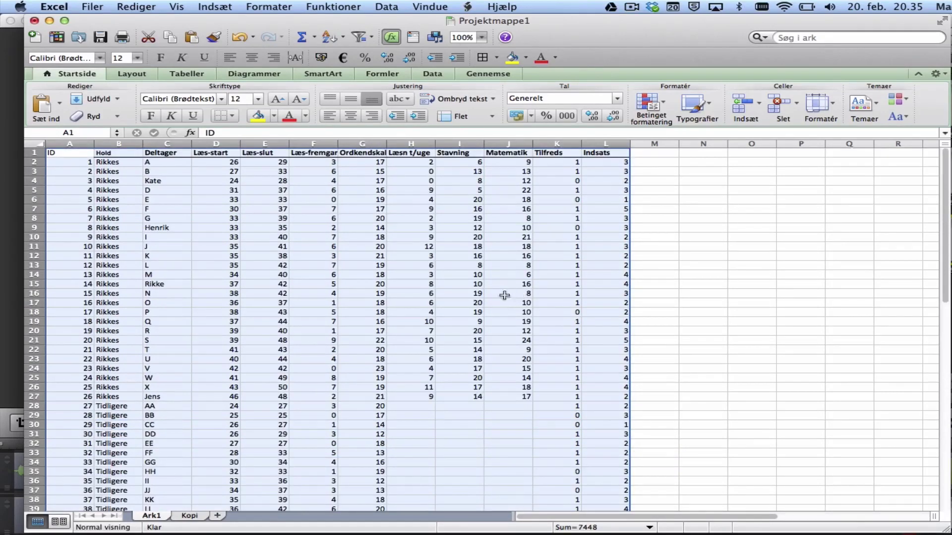
pyautogui.click(384, 6)
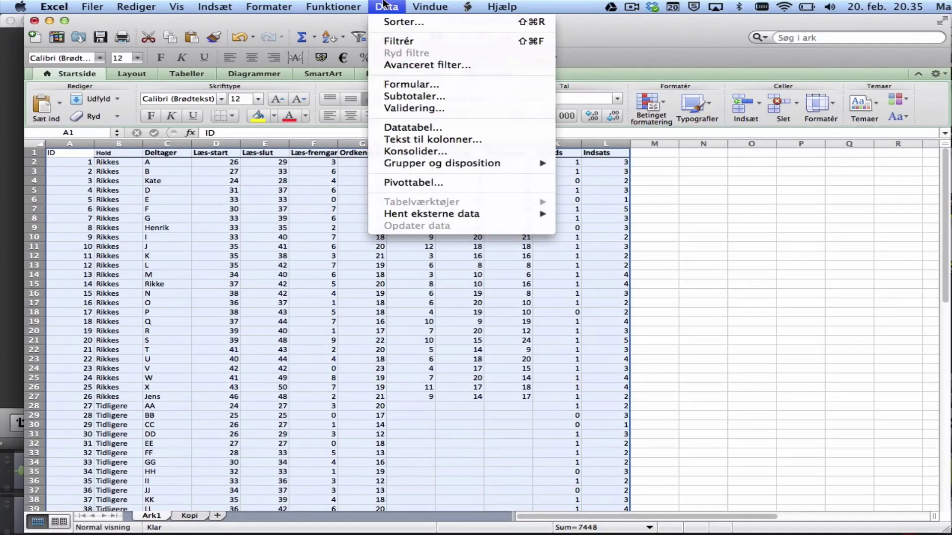
pyautogui.click(399, 40)
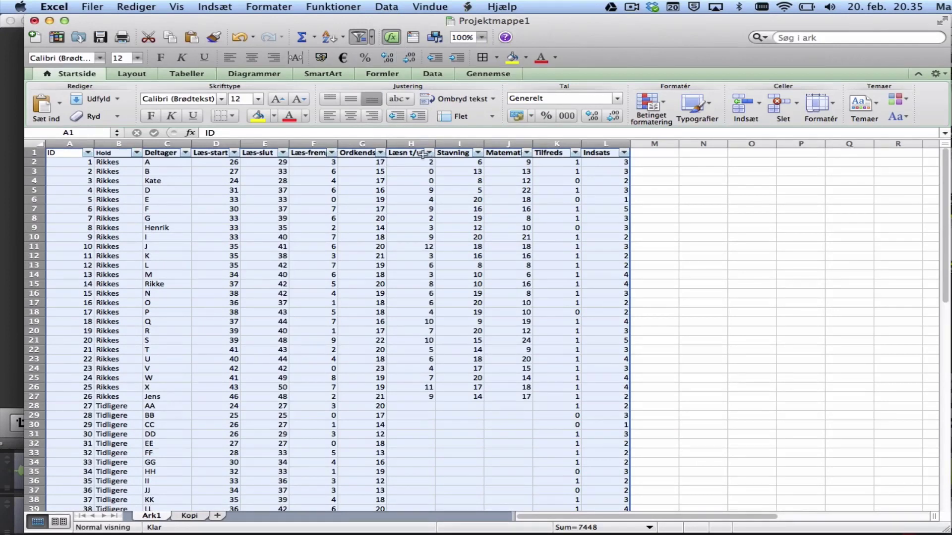
# Filter the Tilfreds column to show only rows with the value 0, excluding 1 and blank cells, and clear that filter again.
pyautogui.click(575, 153)
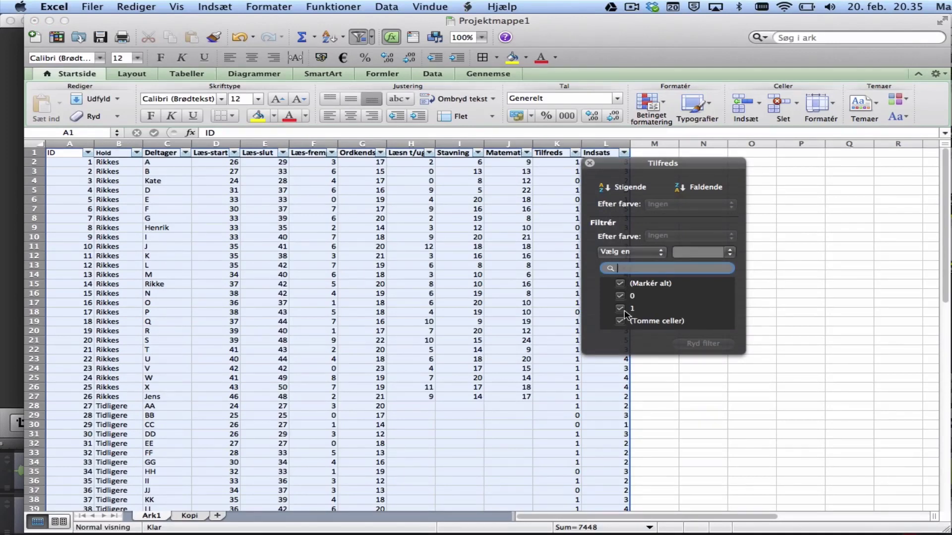
pyautogui.click(619, 296)
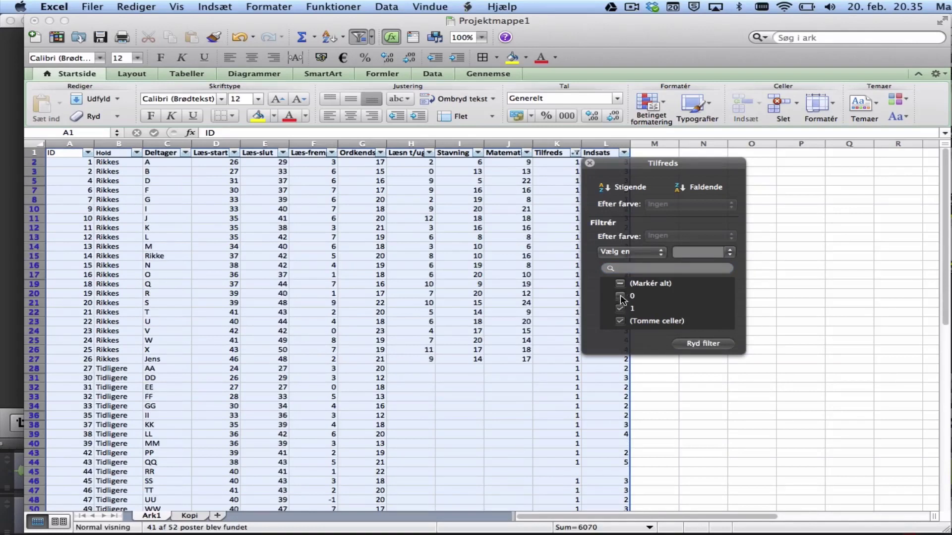
pyautogui.click(620, 296)
pyautogui.click(619, 308)
pyautogui.click(620, 320)
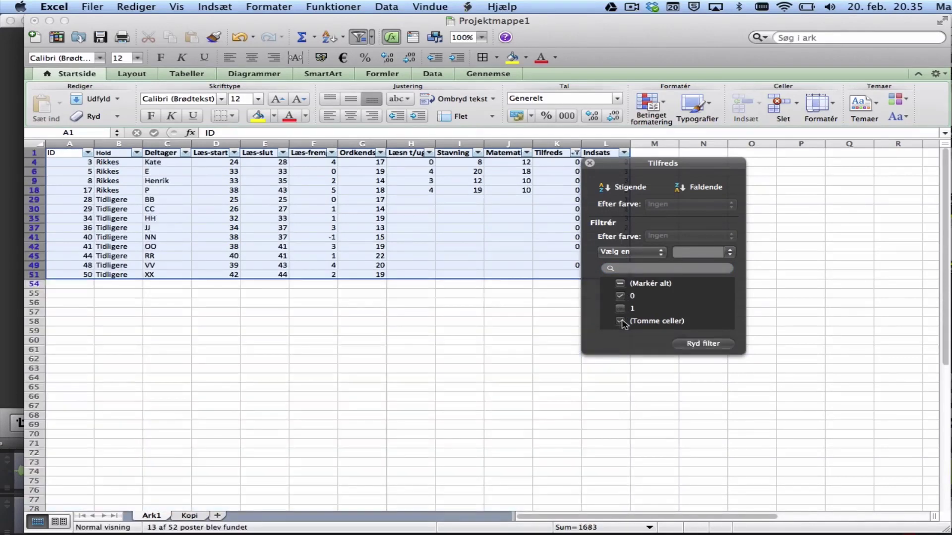
pyautogui.moveTo(645, 168); pyautogui.dragTo(739, 166)
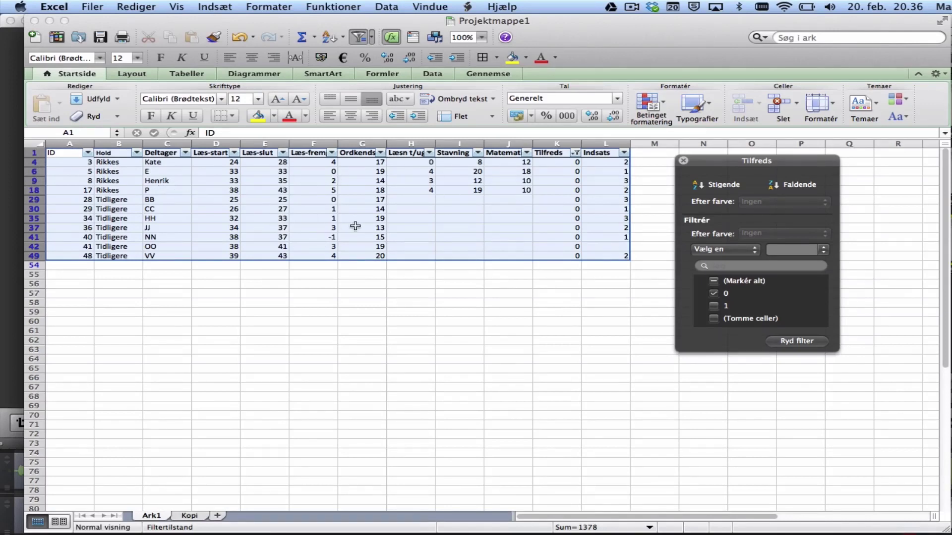
pyautogui.click(788, 342)
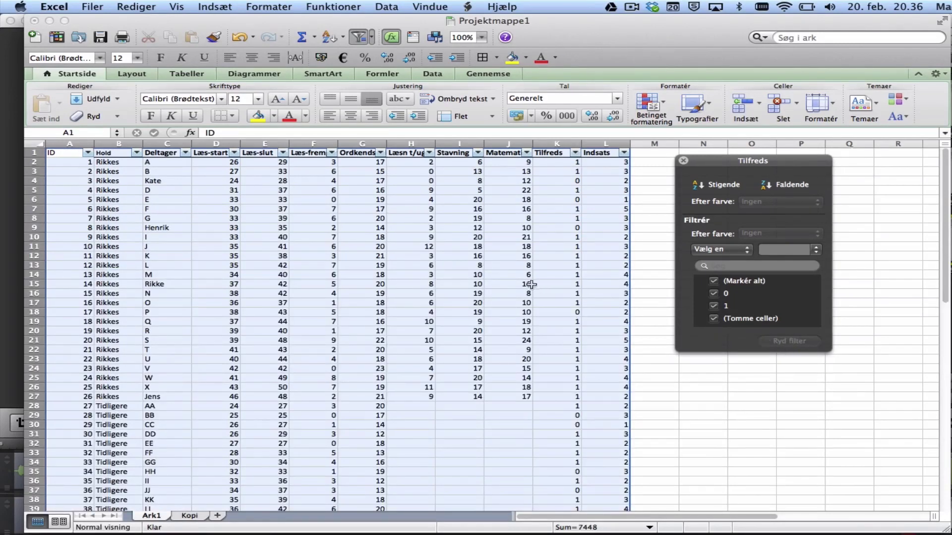
# Sort the table in ascending order by Tilfreds using the column's filter options, keeping the filter window clear of the data.
pyautogui.click(575, 153)
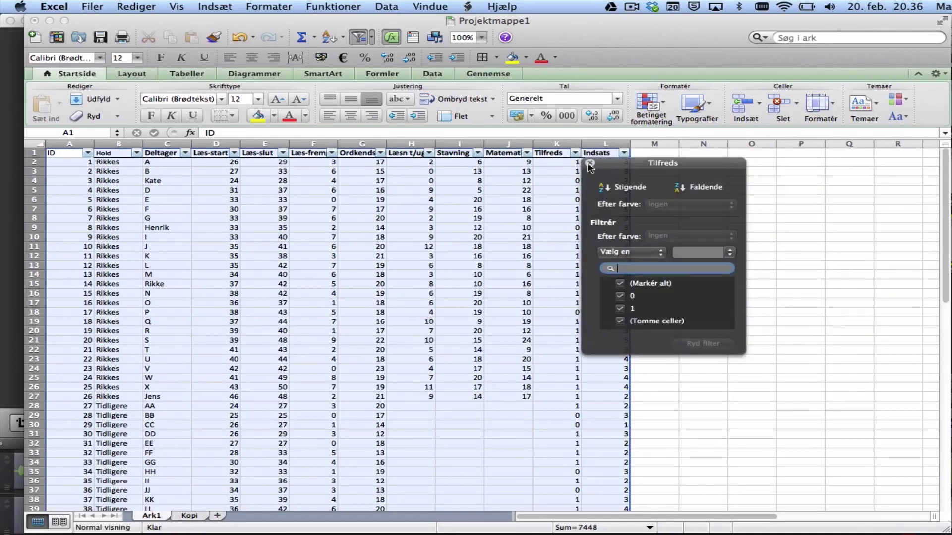
pyautogui.click(623, 190)
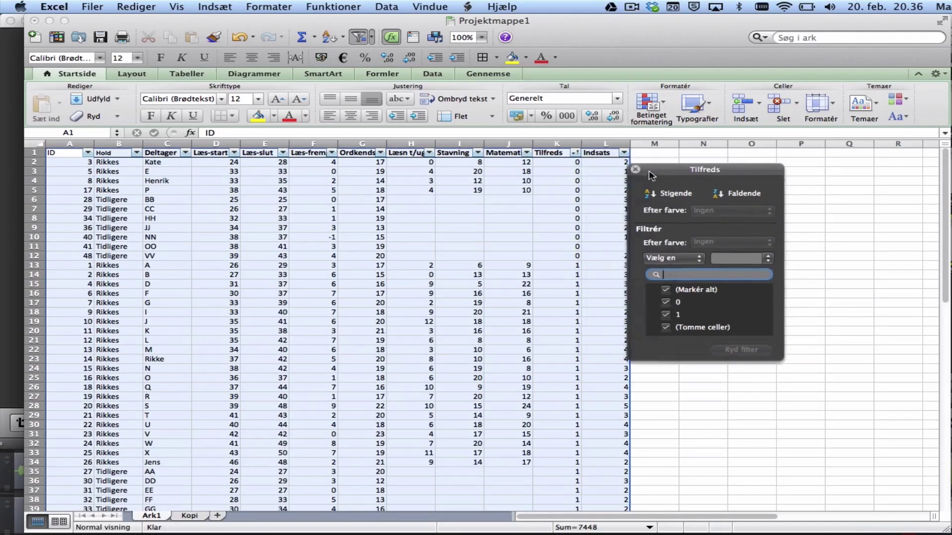
pyautogui.moveTo(651, 175); pyautogui.dragTo(692, 176)
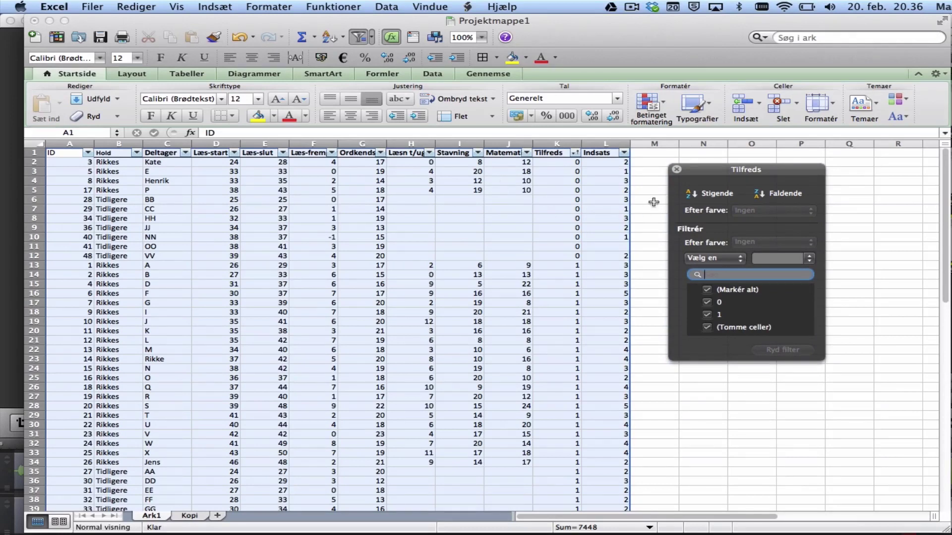
pyautogui.moveTo(698, 176); pyautogui.dragTo(672, 166)
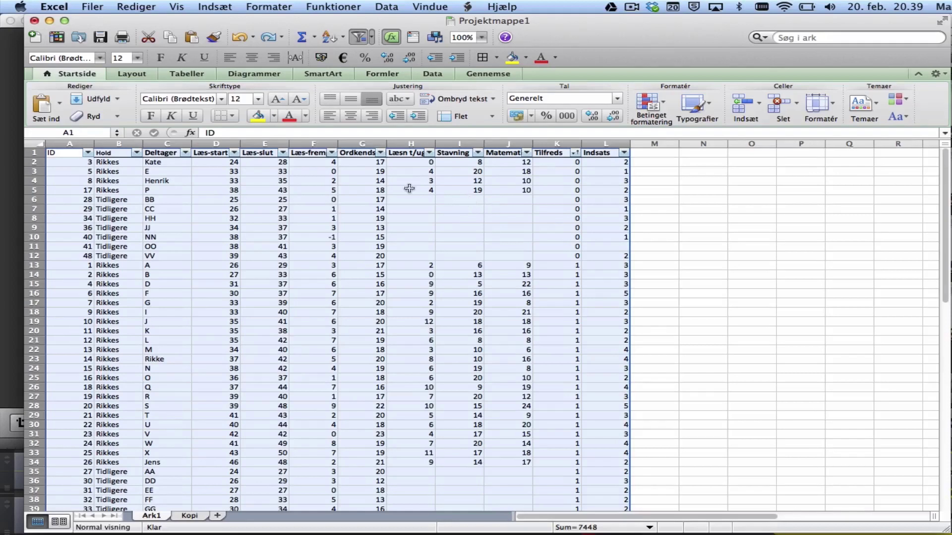
# Sort the whole table on two levels: first by Hold from A to Å, then by Matematik from smallest to largest.
pyautogui.click(388, 6)
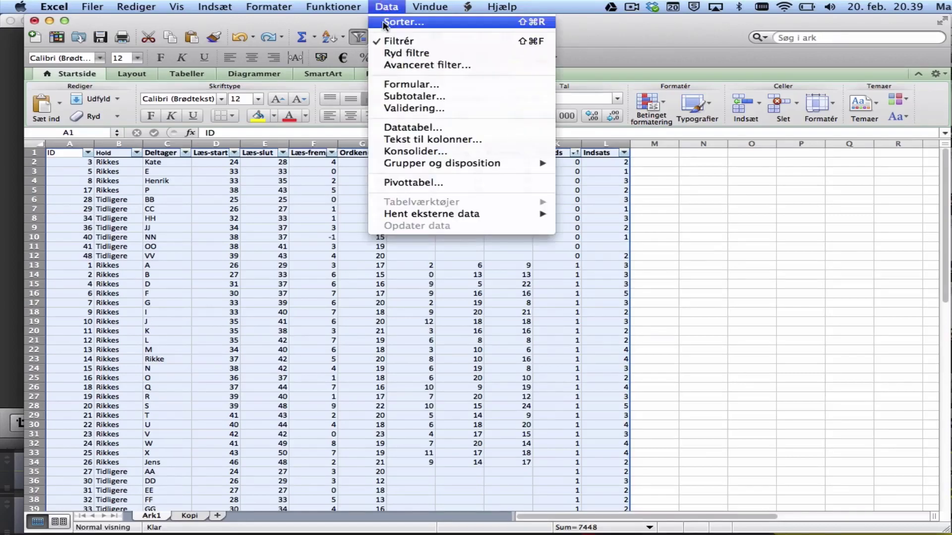
pyautogui.click(384, 22)
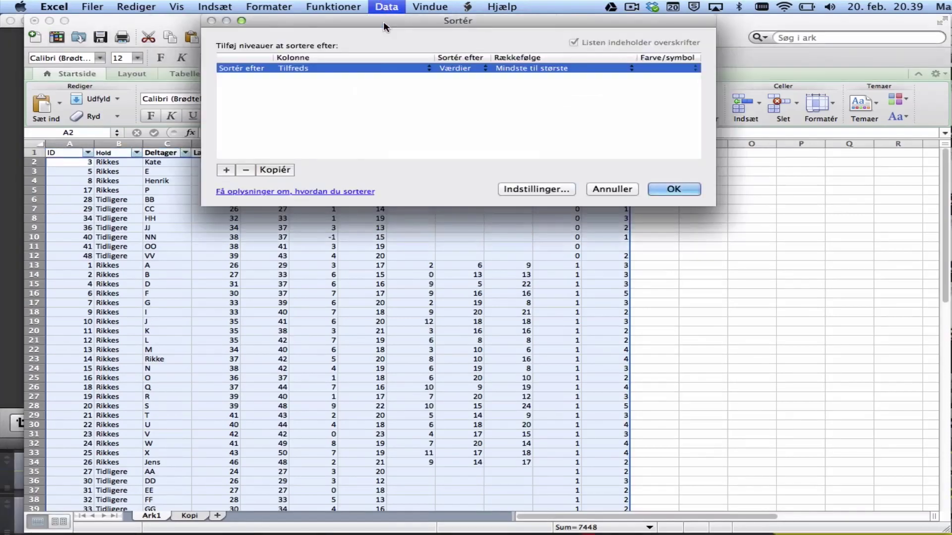
pyautogui.click(329, 71)
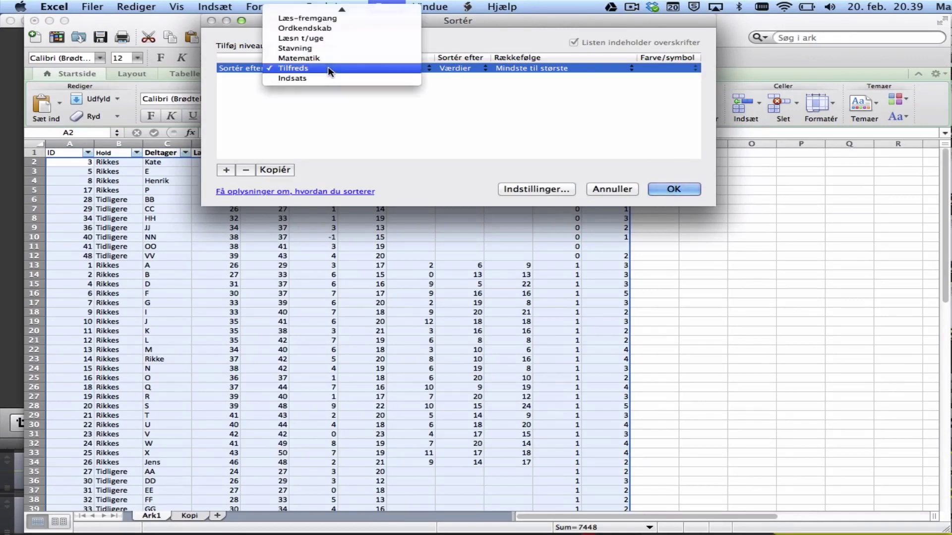
pyautogui.click(317, 27)
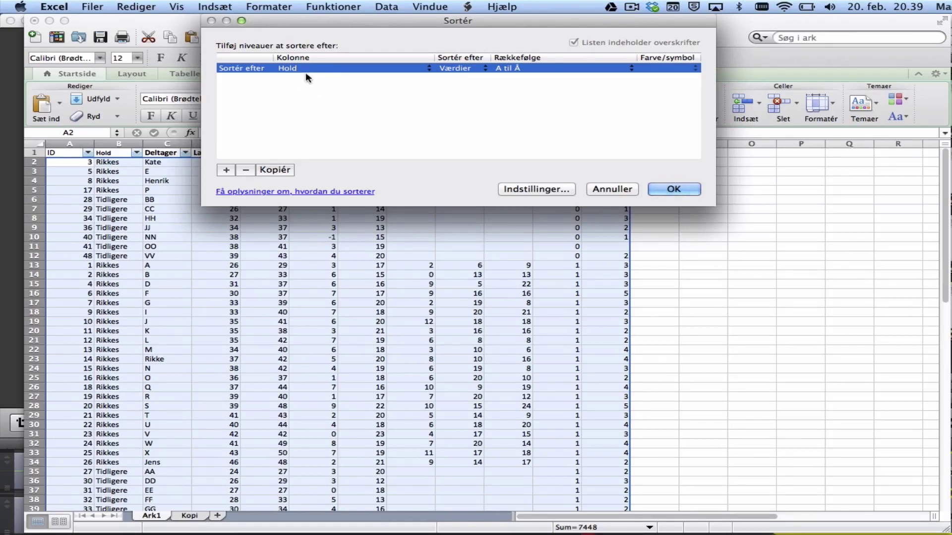
pyautogui.click(226, 171)
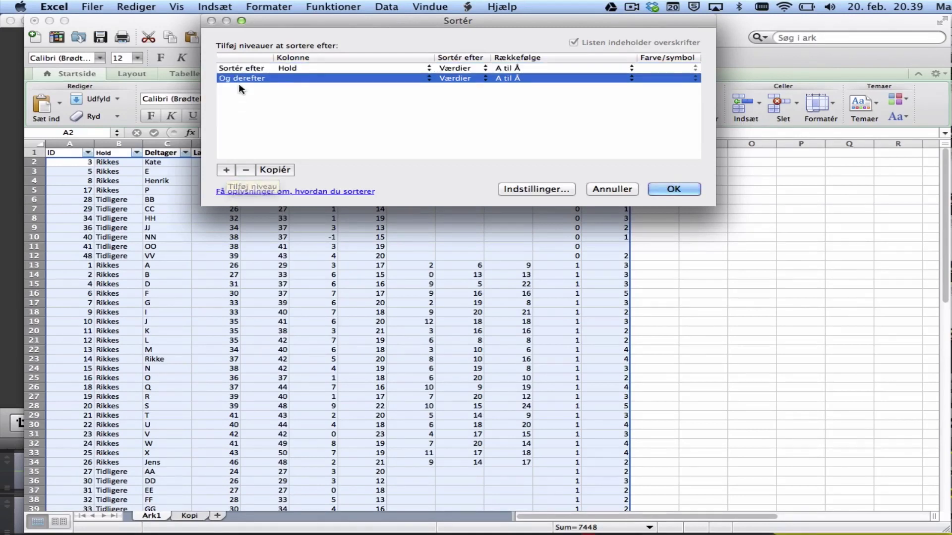
pyautogui.click(307, 78)
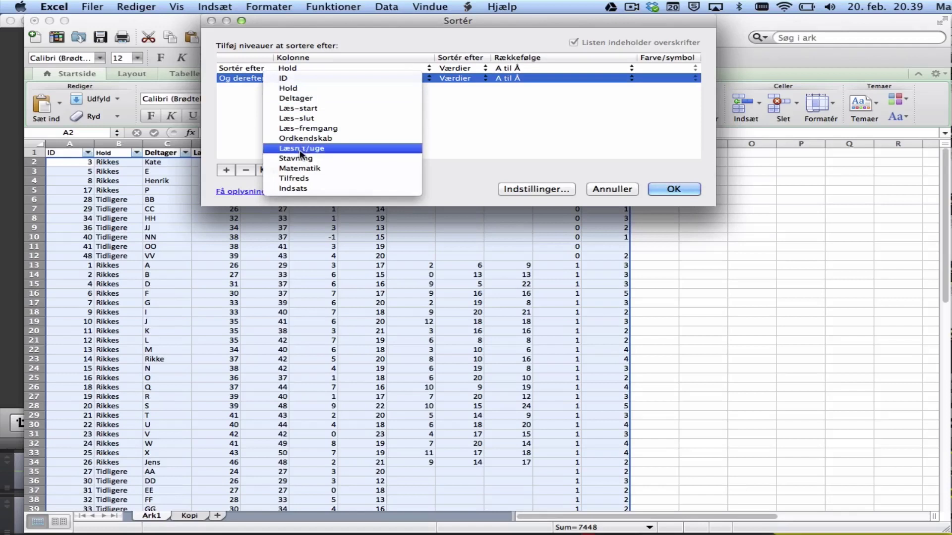
pyautogui.click(306, 168)
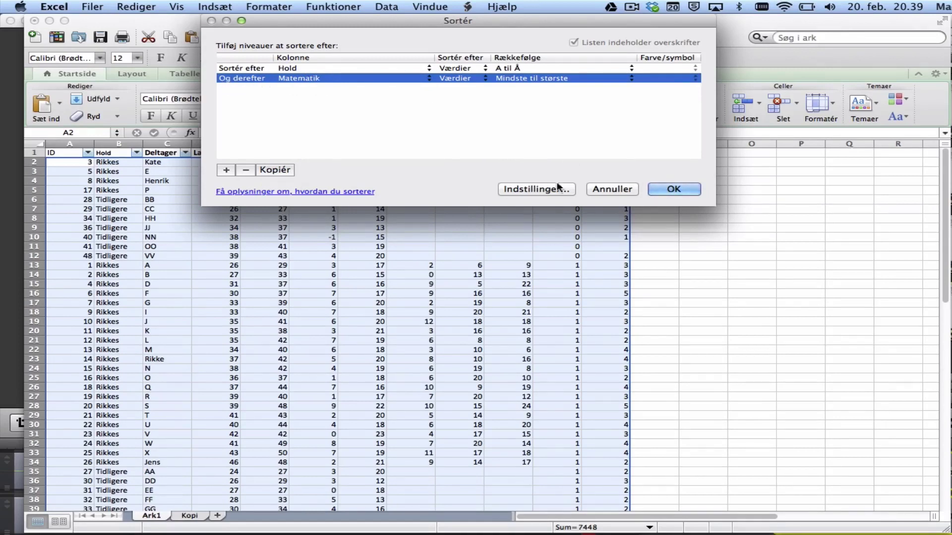
pyautogui.click(672, 191)
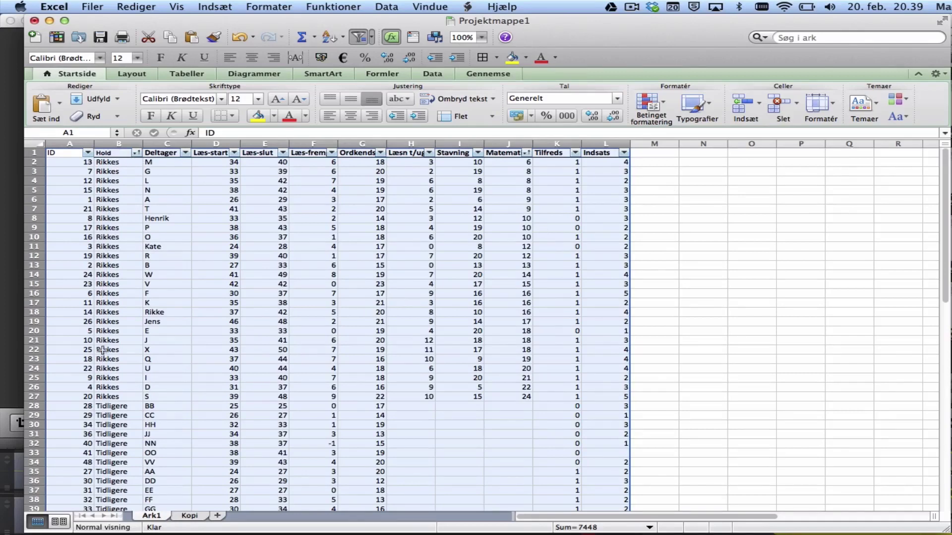
pyautogui.moveTo(103, 350); pyautogui.dragTo(121, 390)
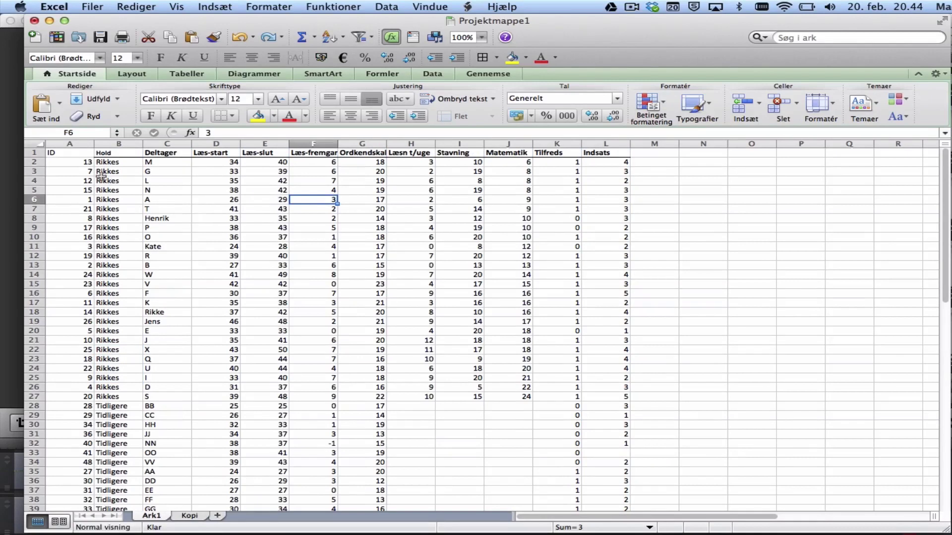
# Try sorting only part of the table, A1:F53 with its headers, by Læs-slut from smallest to largest, keeping the sort window clear of the data.
pyautogui.click(81, 155)
pyautogui.moveTo(81, 154); pyautogui.dragTo(289, 418)
pyautogui.scroll(10, 251, 284)
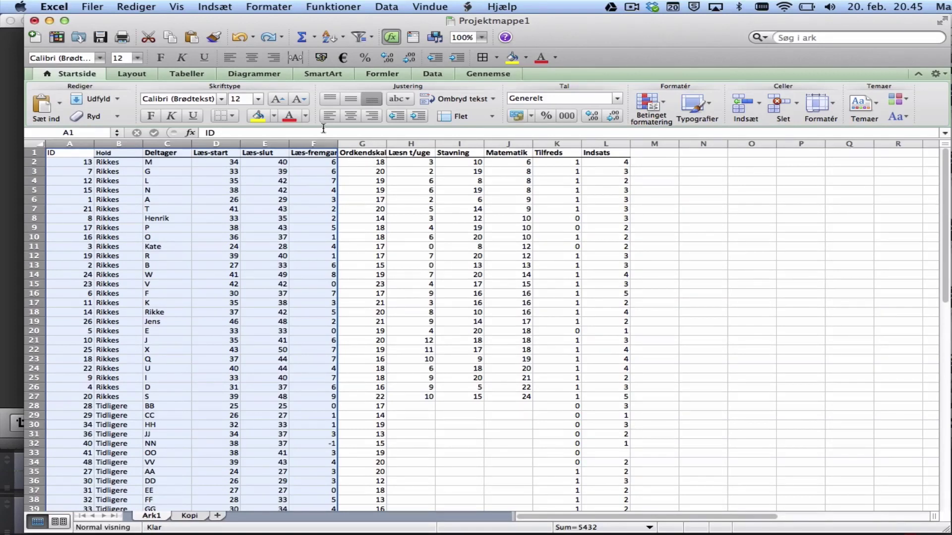
pyautogui.click(389, 6)
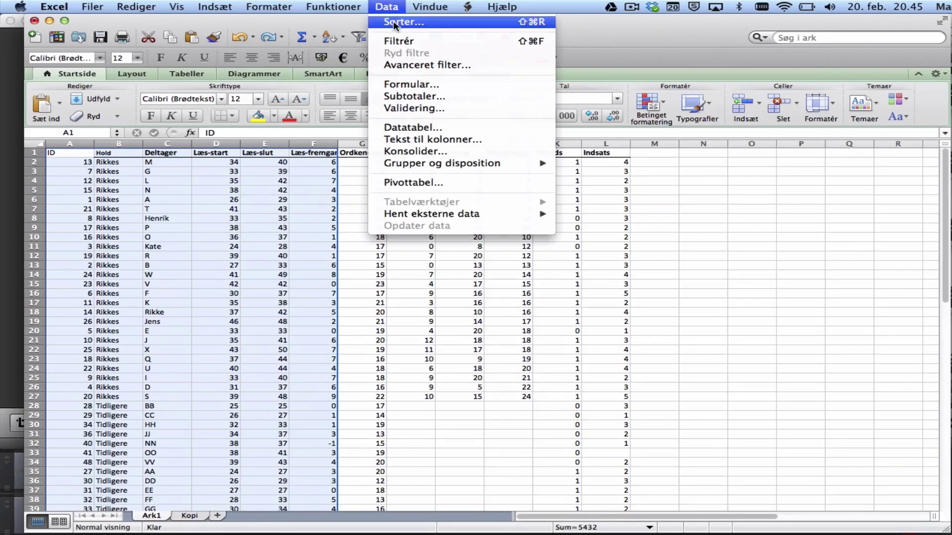
pyautogui.click(395, 23)
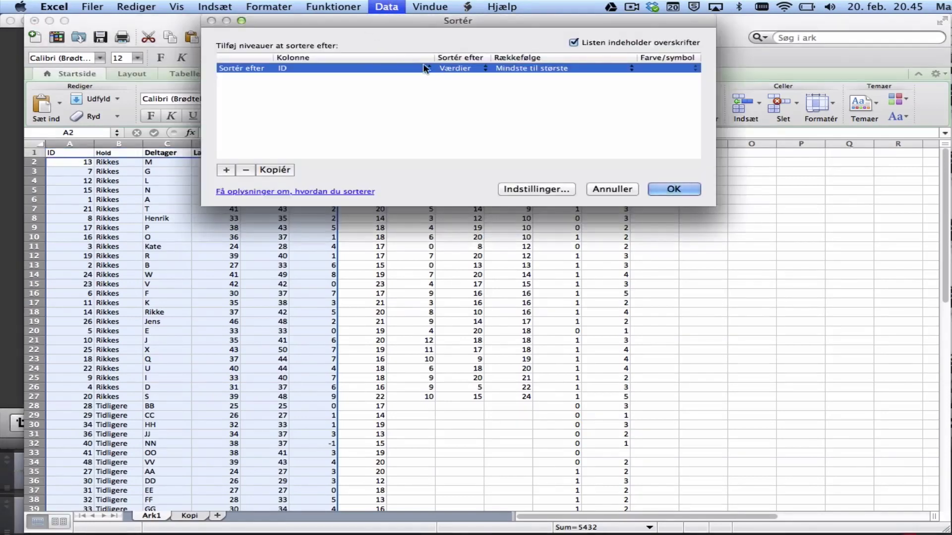
pyautogui.click(367, 69)
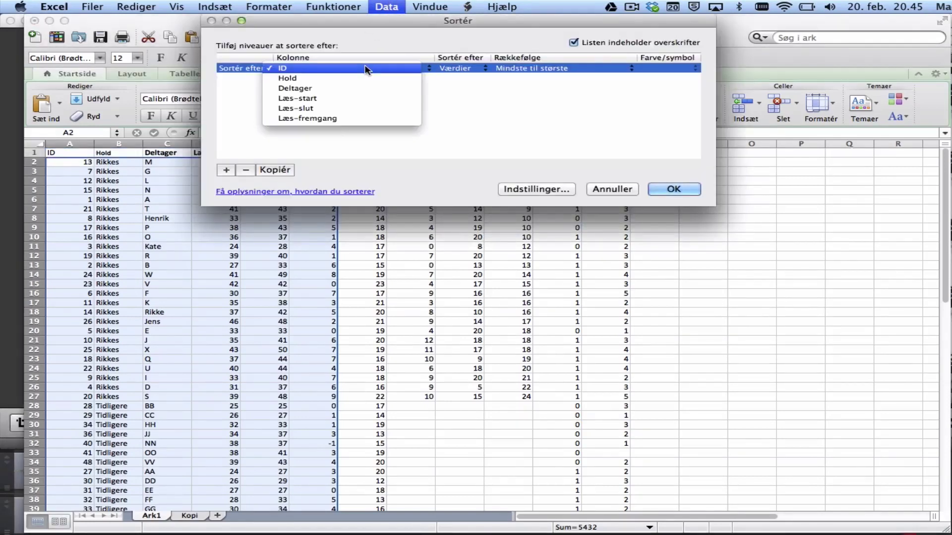
pyautogui.click(350, 111)
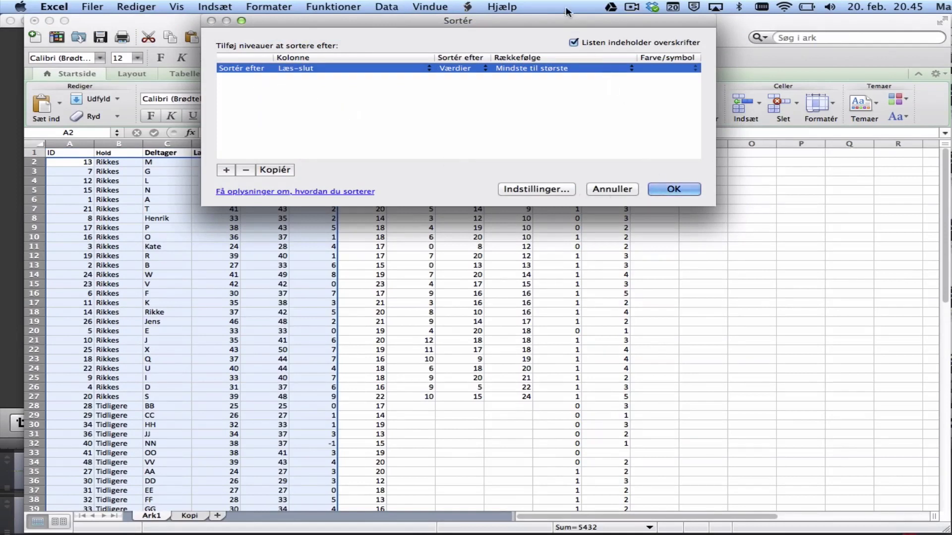
pyautogui.moveTo(561, 19); pyautogui.dragTo(702, 213)
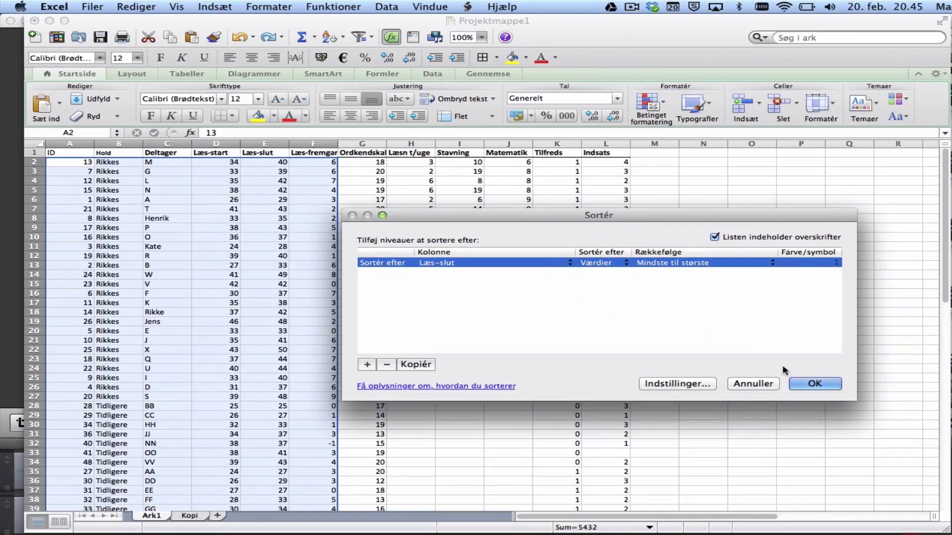
pyautogui.click(824, 384)
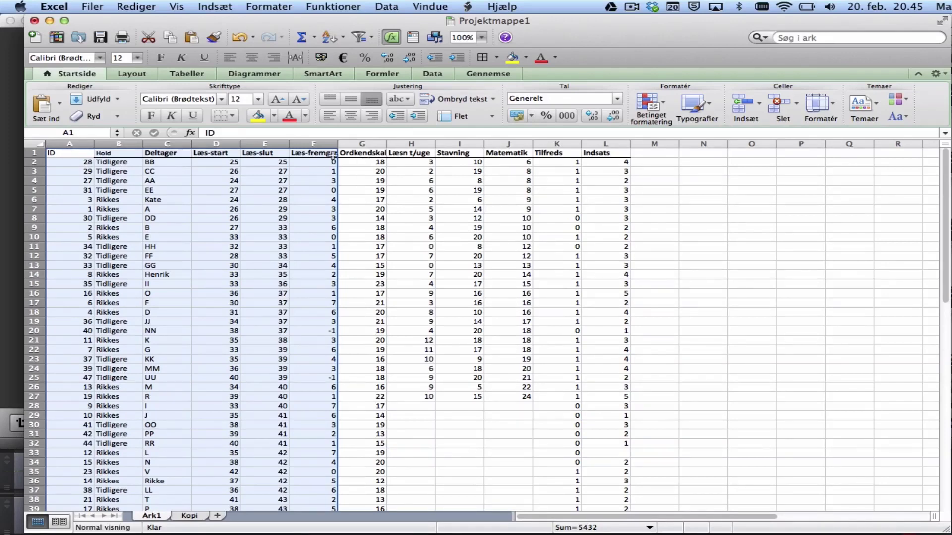
# Undo the sort of the partial range, and view the backup table on the Kopi sheet before returning to Ark1.
pyautogui.click(133, 5)
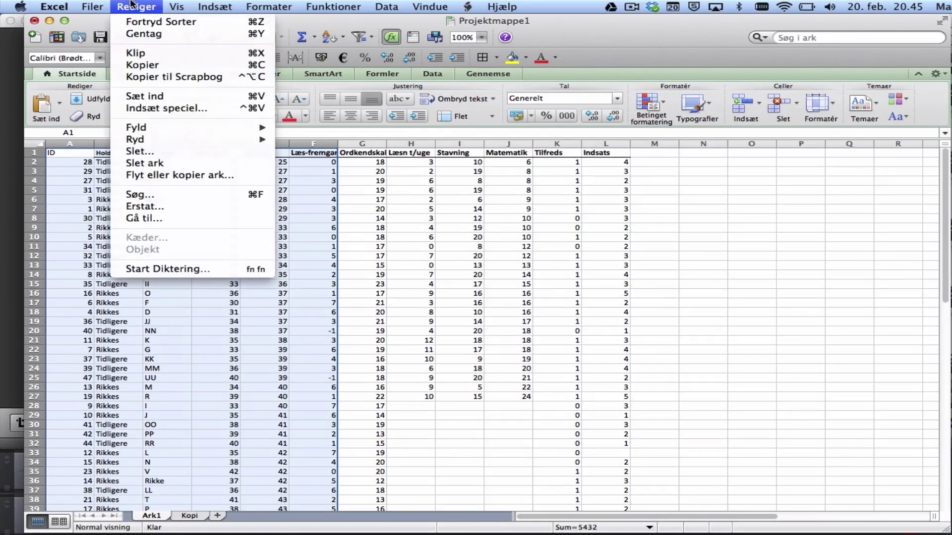
pyautogui.click(145, 23)
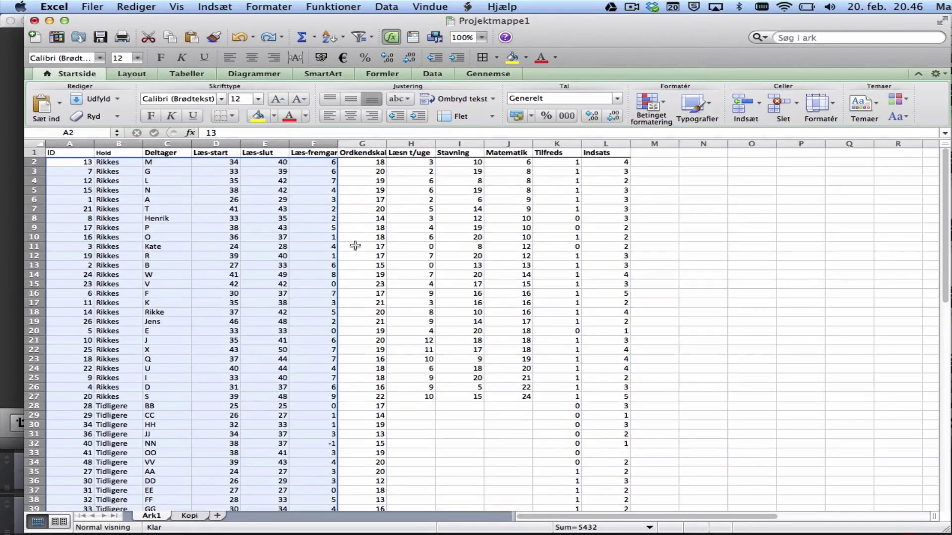
pyautogui.click(200, 516)
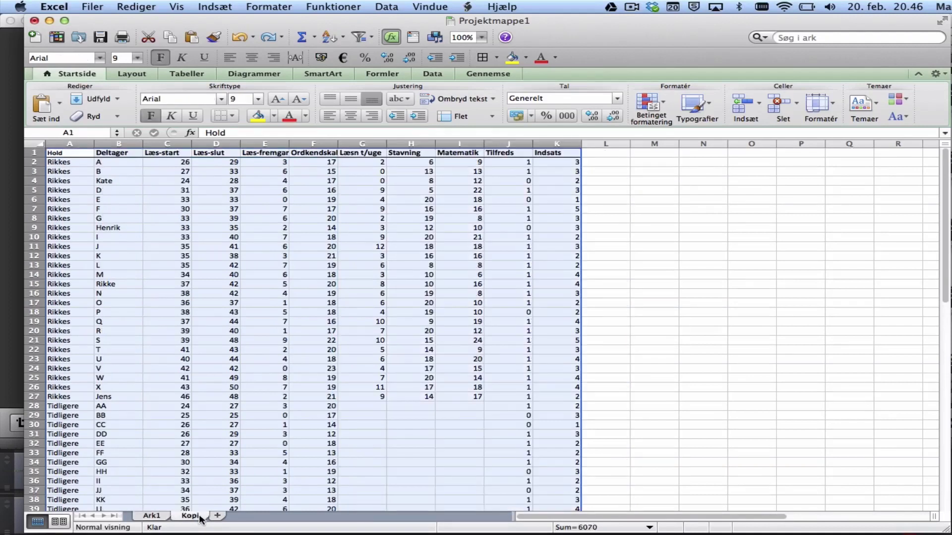
pyautogui.click(152, 516)
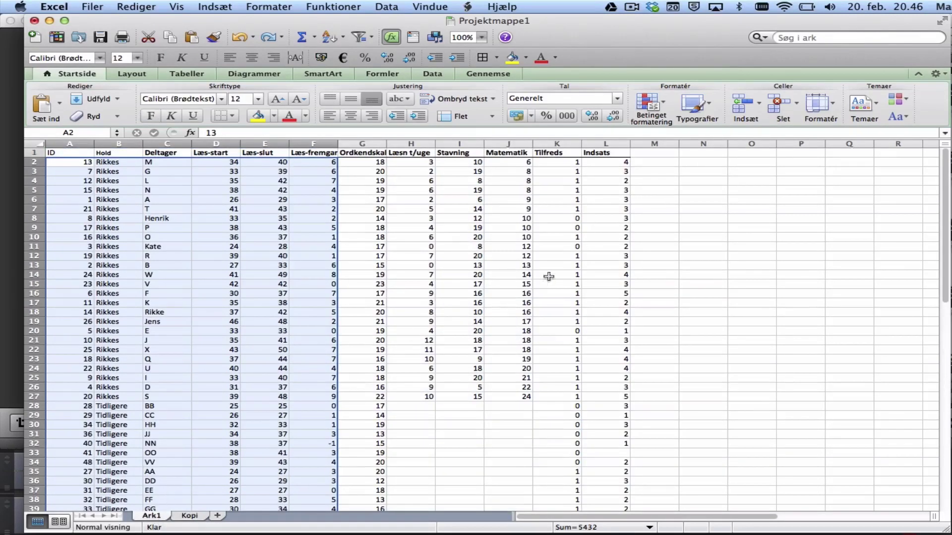
# Select the full table A1:L53 on Ark1, starting from its last cell L53 and including the header row.
pyautogui.scroll(-6, 344, 437)
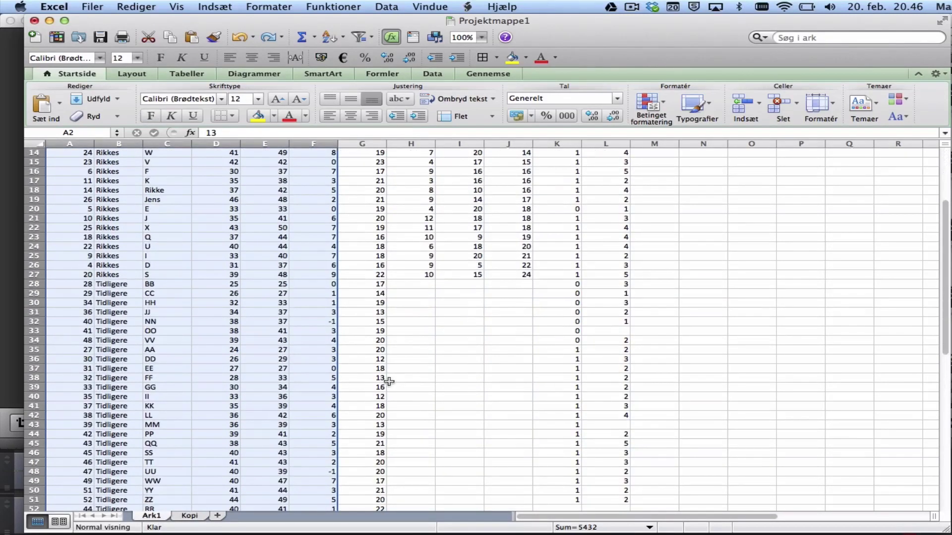
pyautogui.scroll(1, 390, 380)
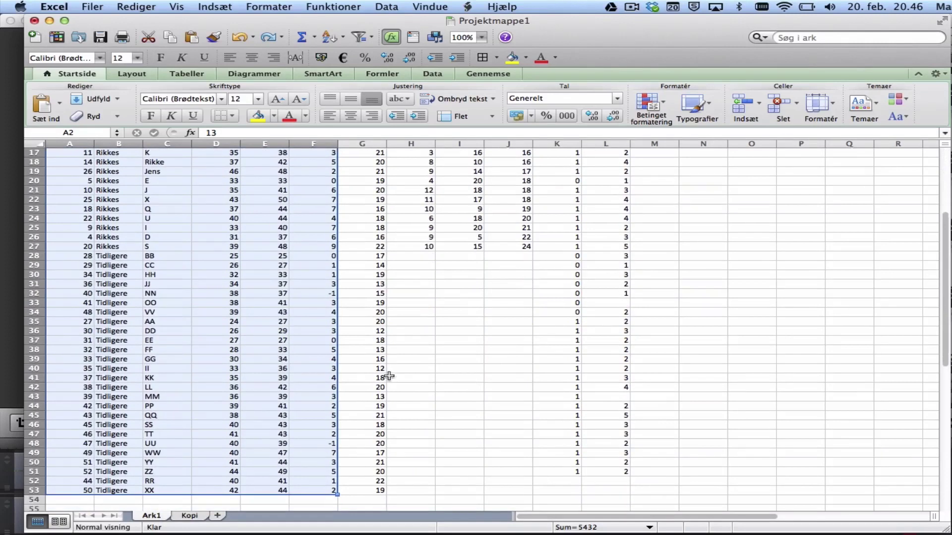
pyautogui.scroll(5, 389, 375)
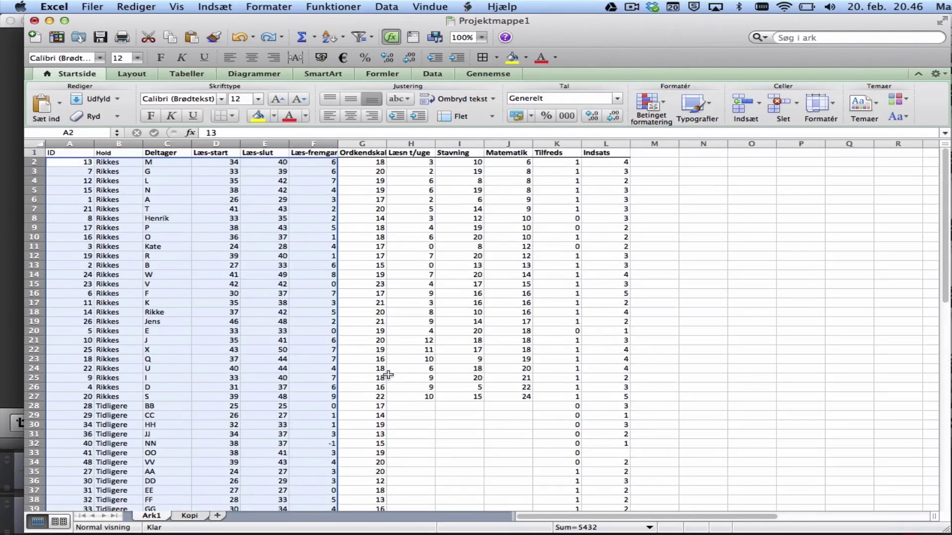
pyautogui.scroll(-4, 448, 417)
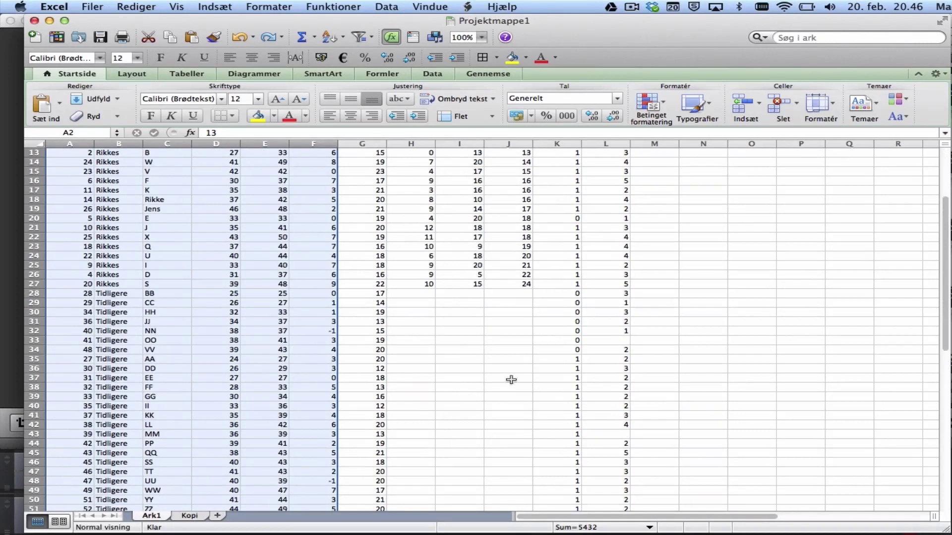
pyautogui.scroll(-2, 496, 379)
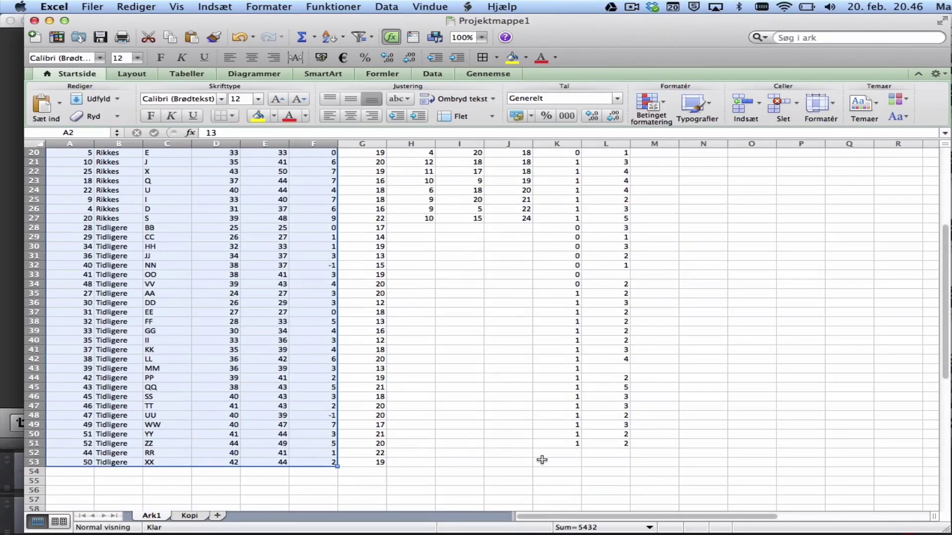
pyautogui.moveTo(607, 462); pyautogui.dragTo(92, 132)
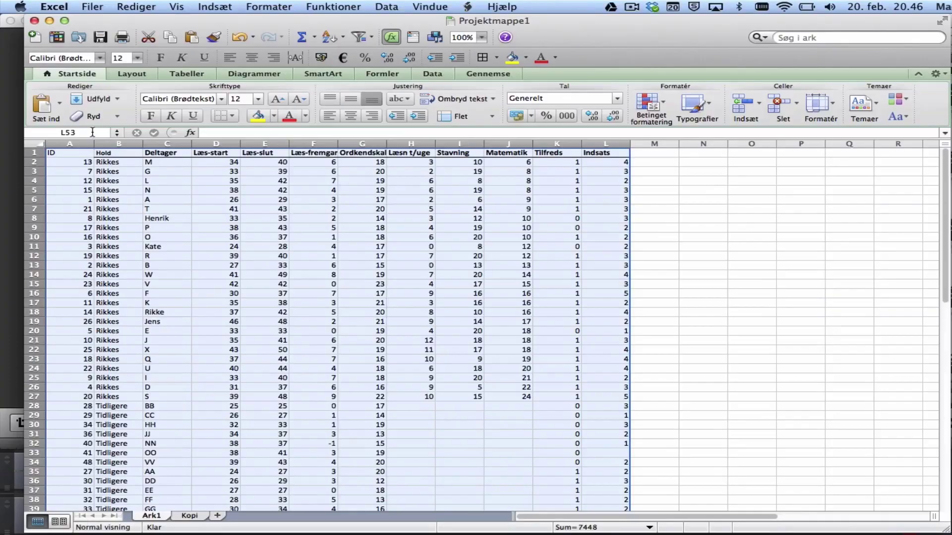